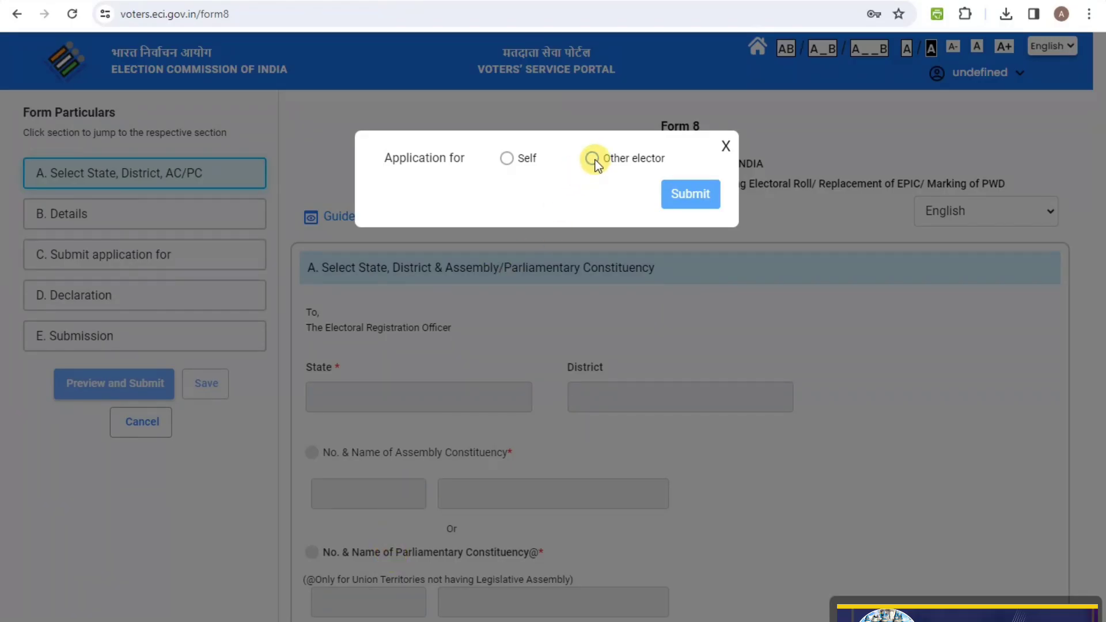
Choose 'Other elector' and look up that elector's roll record by their EPIC number.
left_click(594, 160)
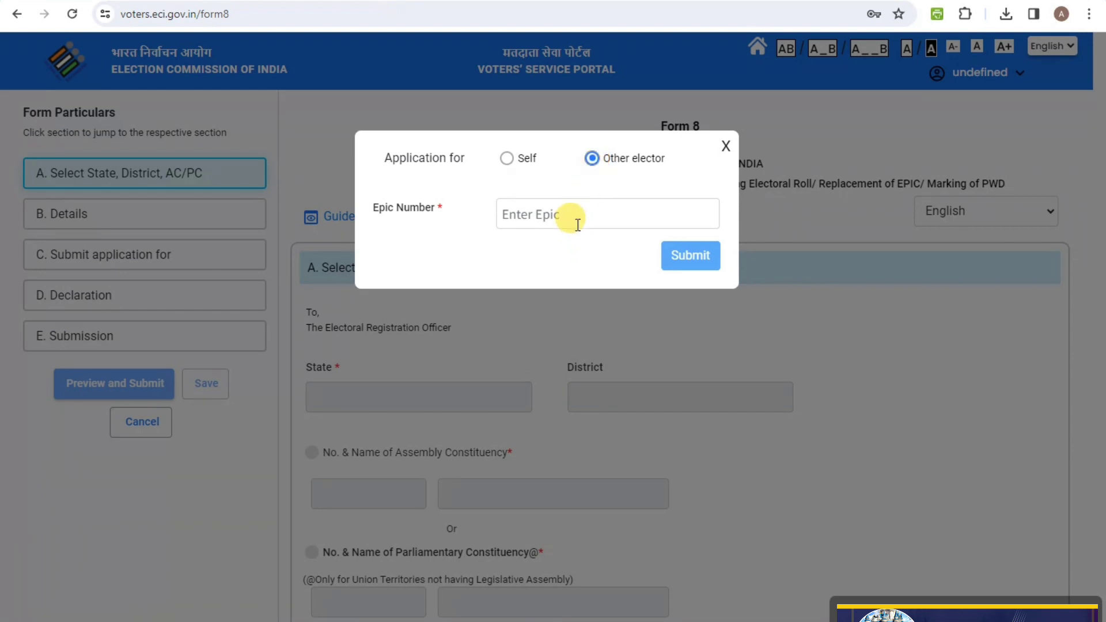
left_click(577, 215)
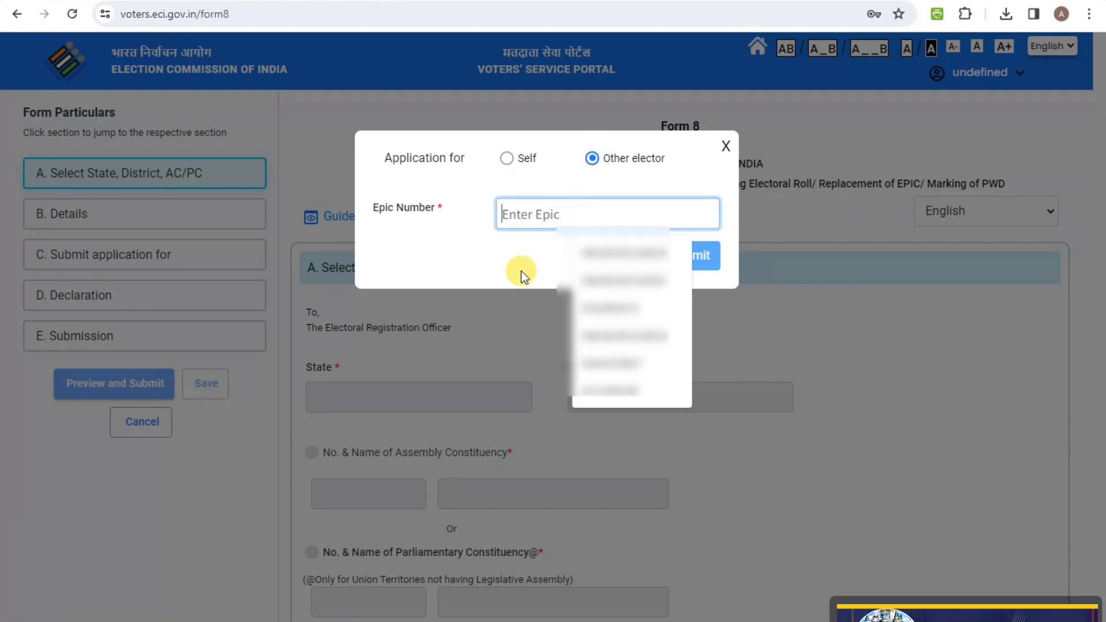
type("ABCD")
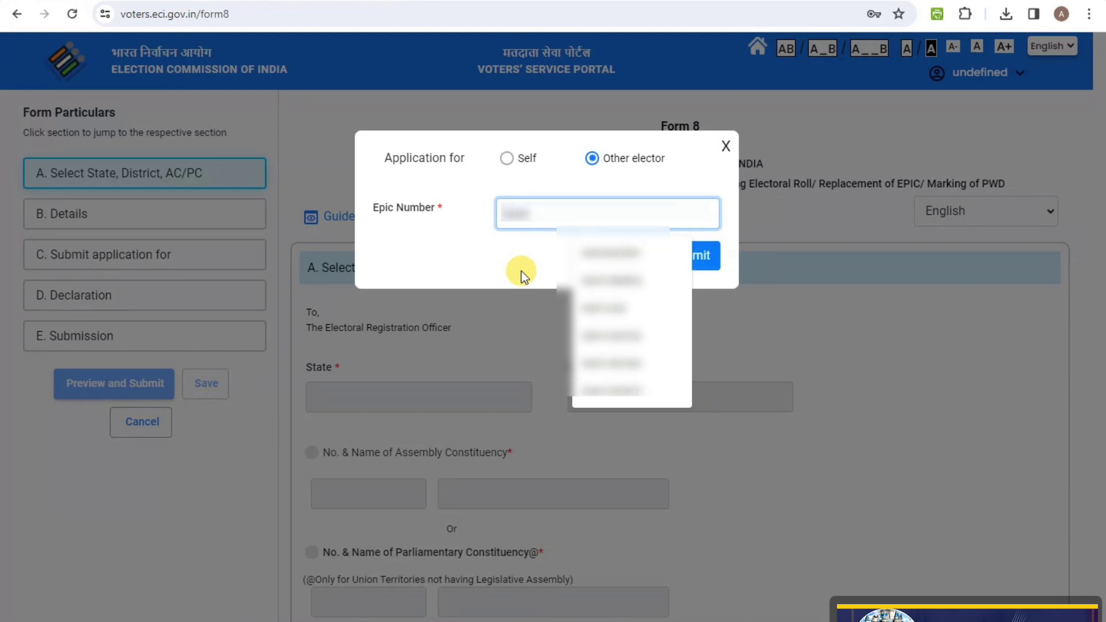
type("1234567")
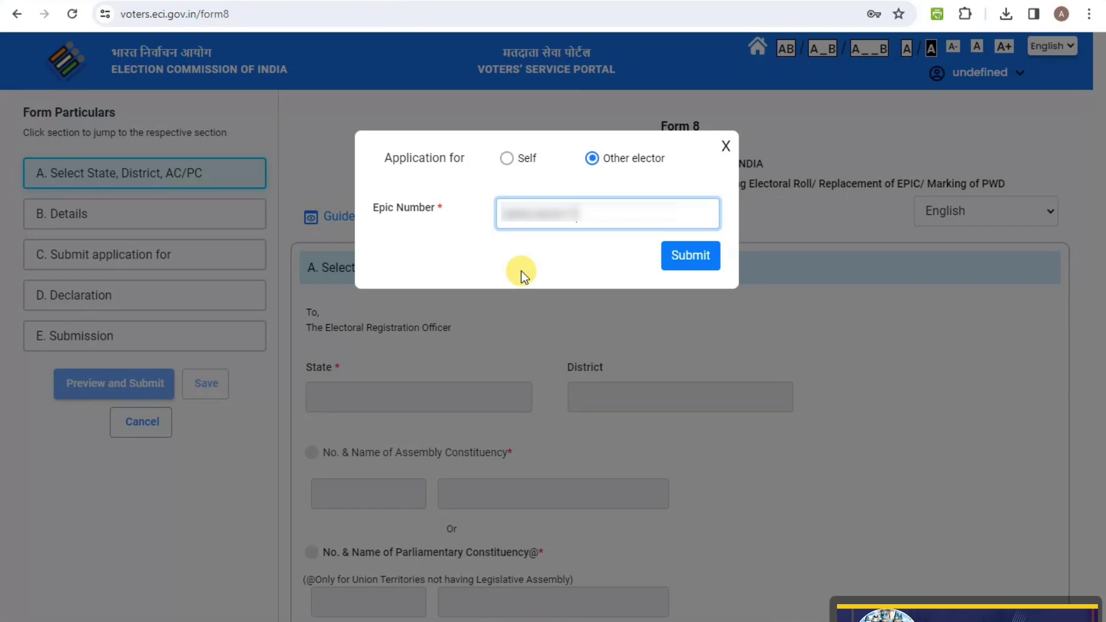
left_click(696, 259)
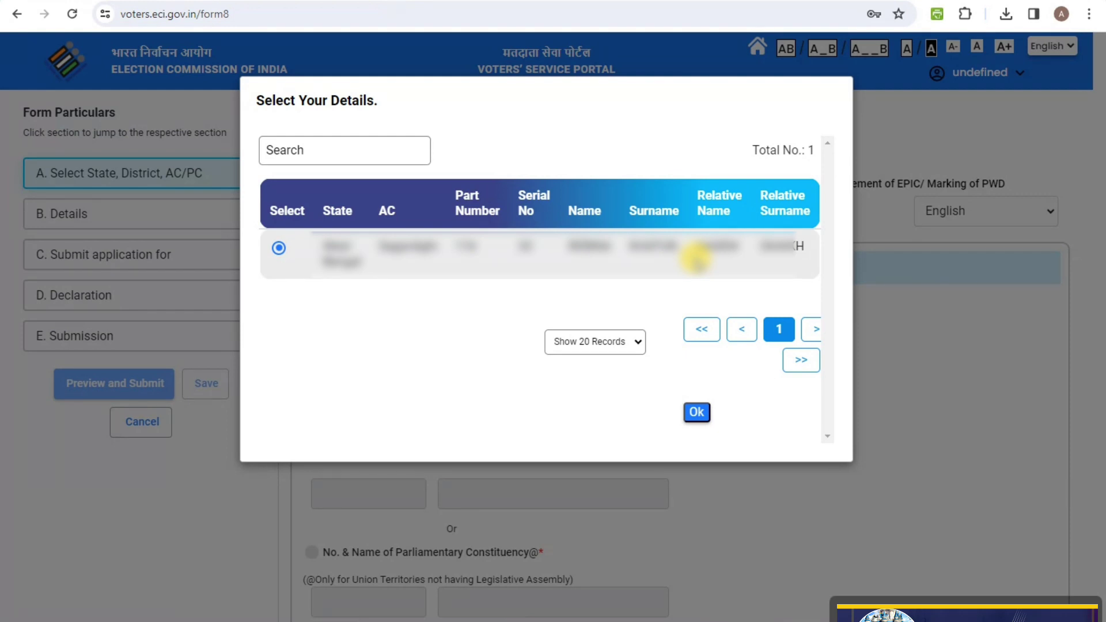
Confirm the matched elector and choose Shifting of Residence, Within Assembly Constituency.
left_click(697, 412)
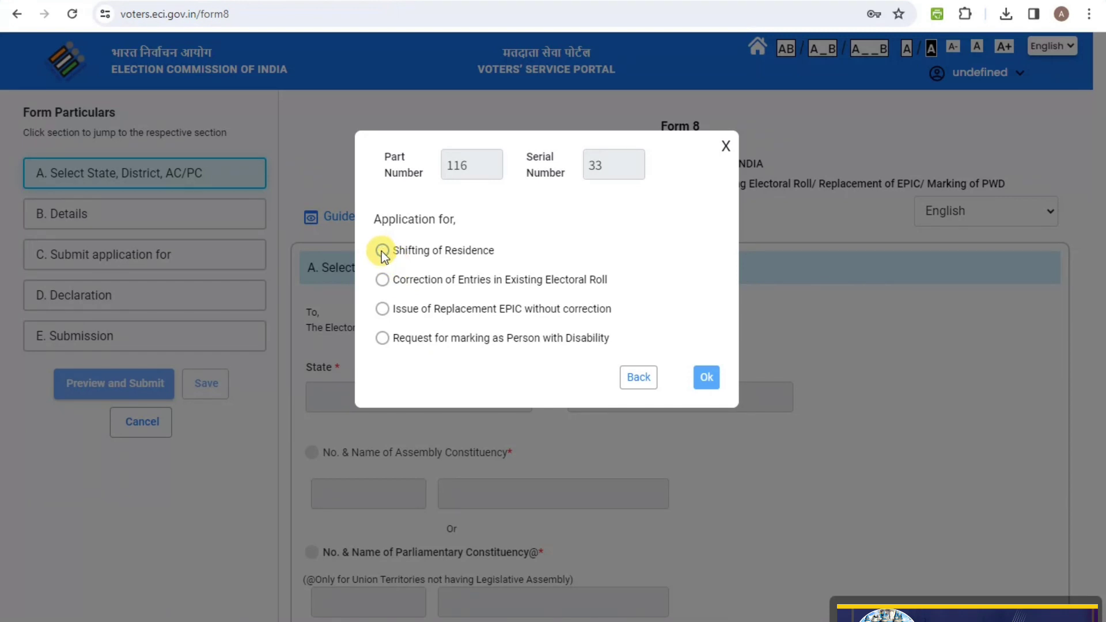
left_click(382, 249)
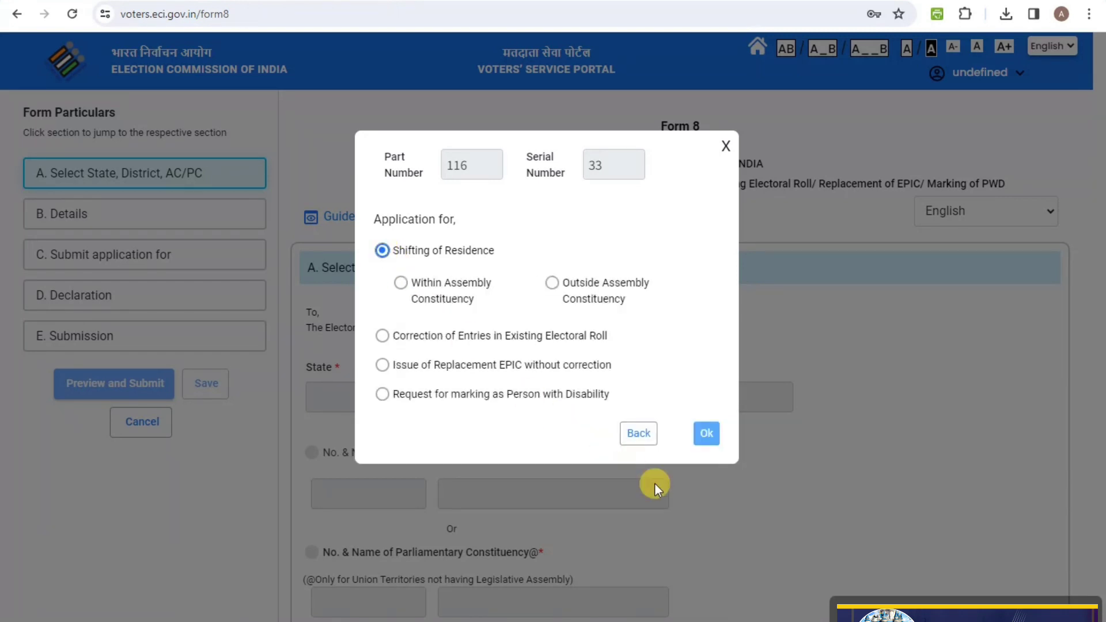
left_click(402, 284)
left_click(705, 436)
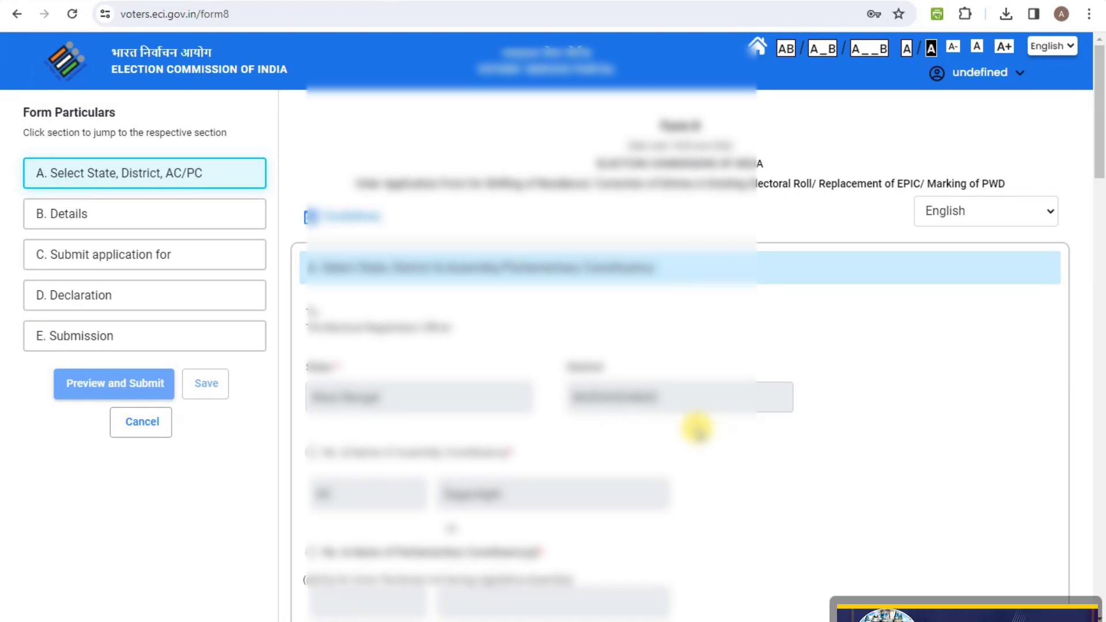
Finish section A and move on to the Details section.
scroll(700, 432, "down", 3)
scroll(697, 428, "down", 1)
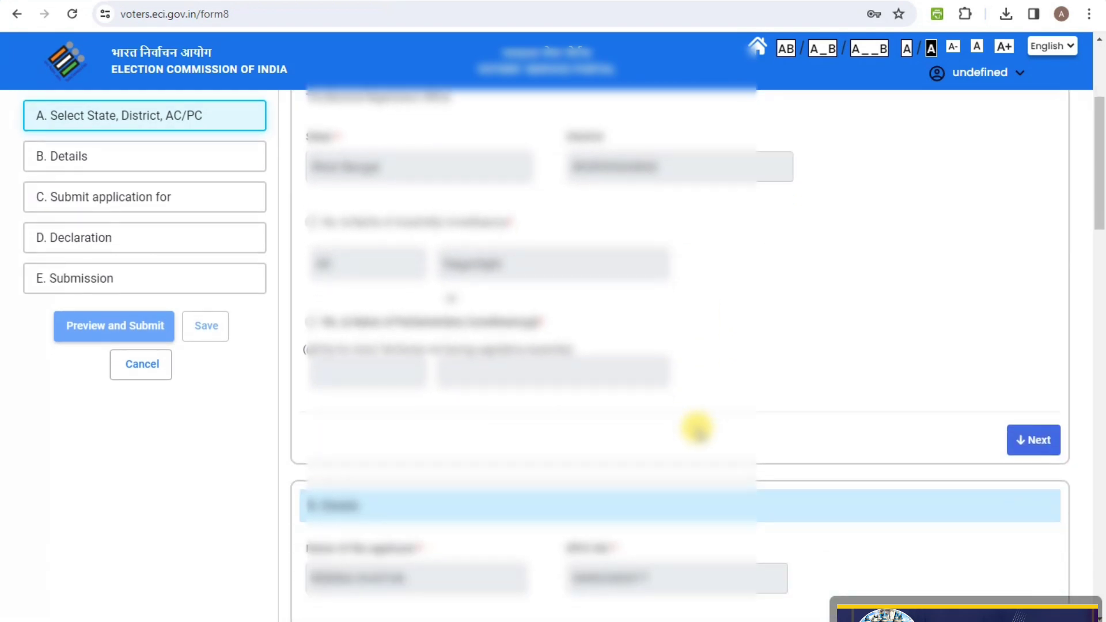
scroll(615, 420, "down", 1)
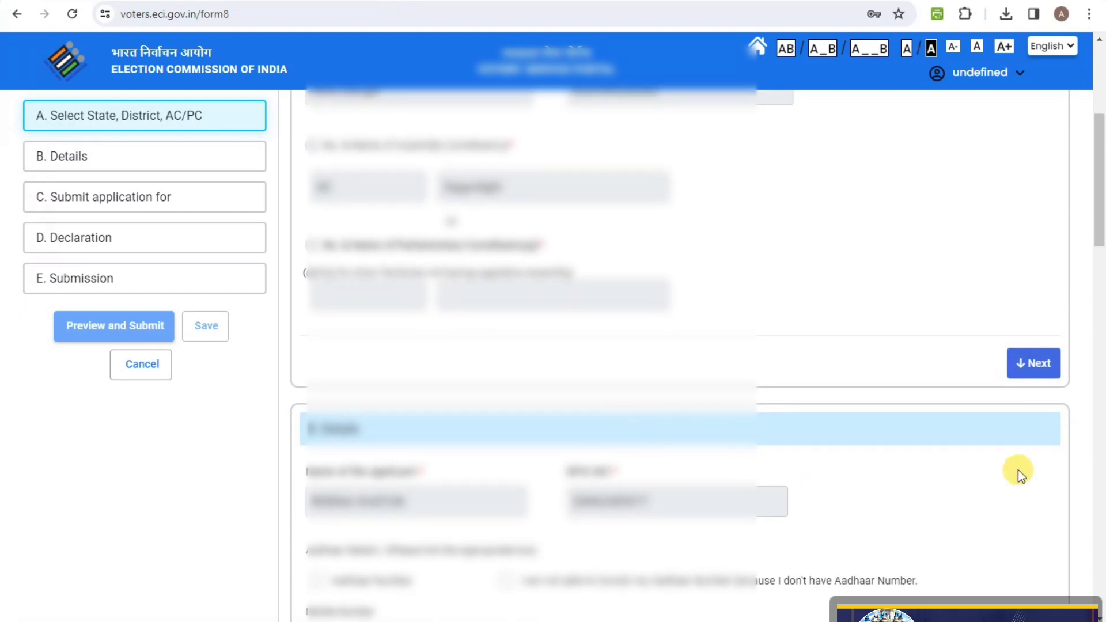
left_click(1039, 363)
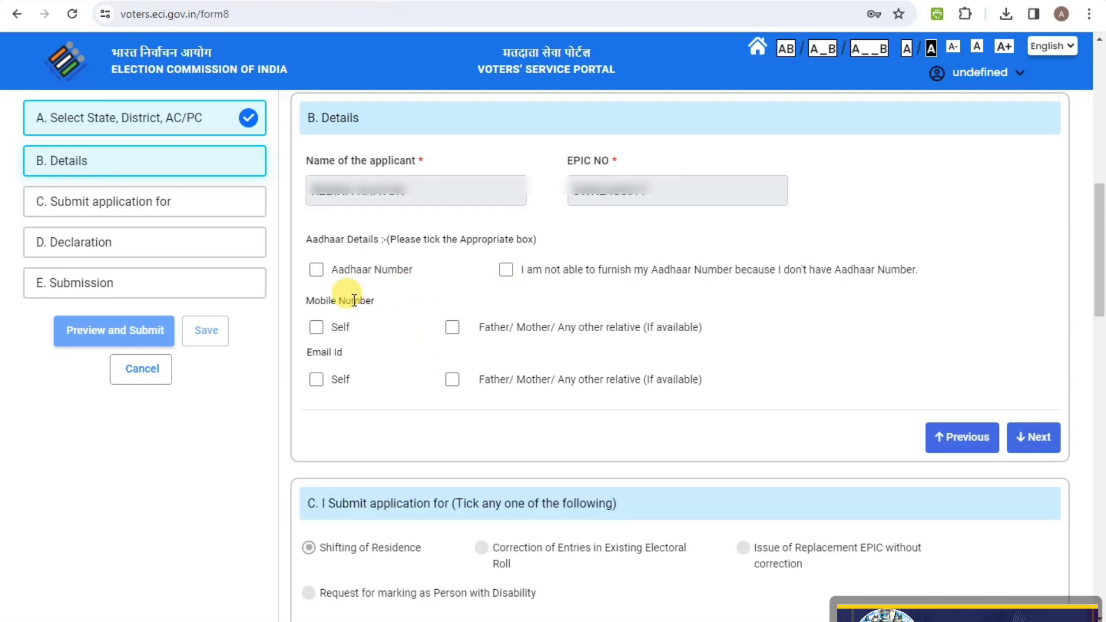
Tick Aadhaar Number and paste in the elector's Aadhaar number.
left_click(316, 270)
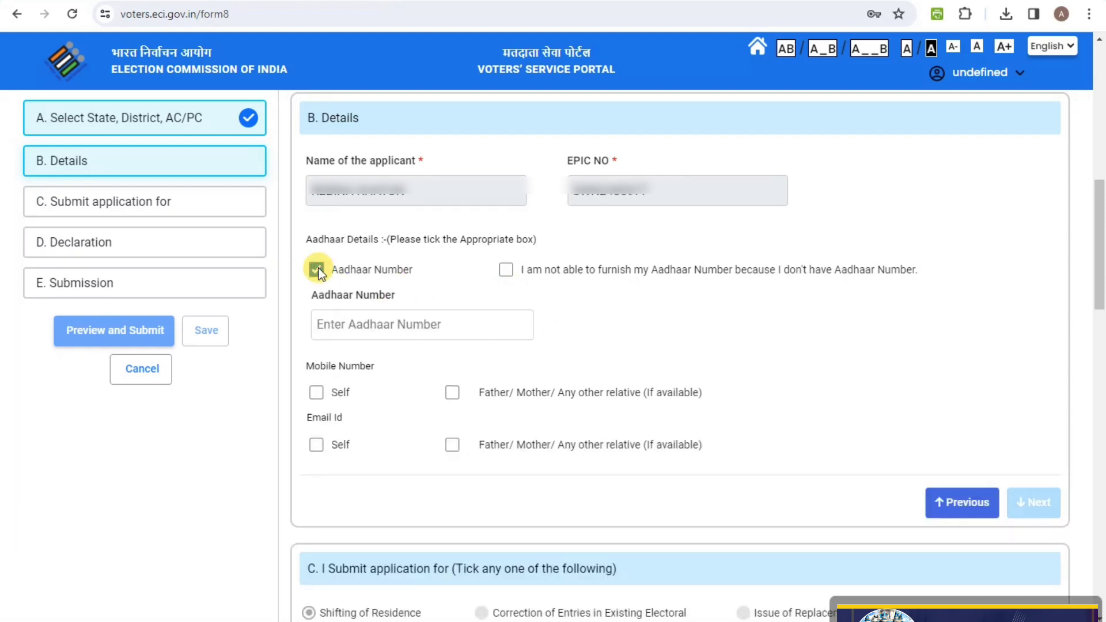
left_click(378, 325)
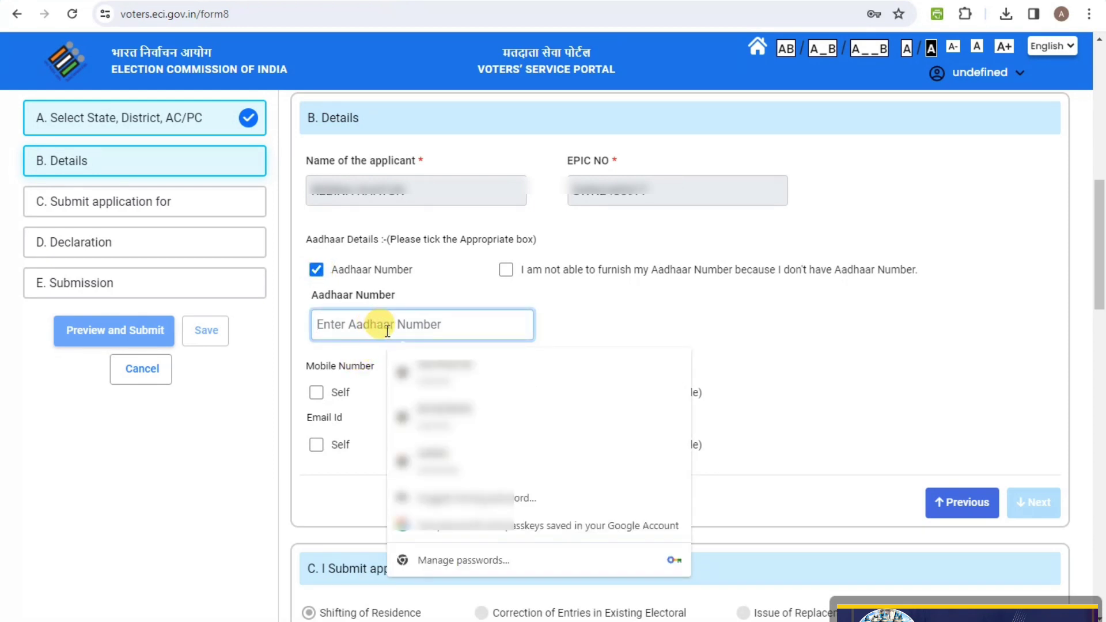
type("1")
key("ctrl+v")
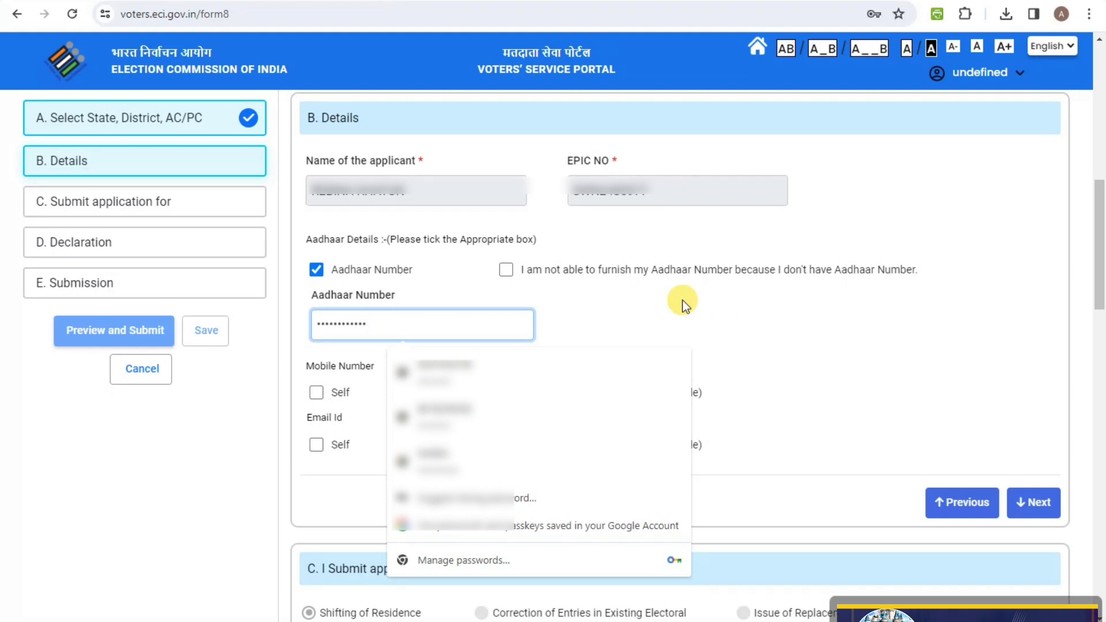
left_click(681, 301)
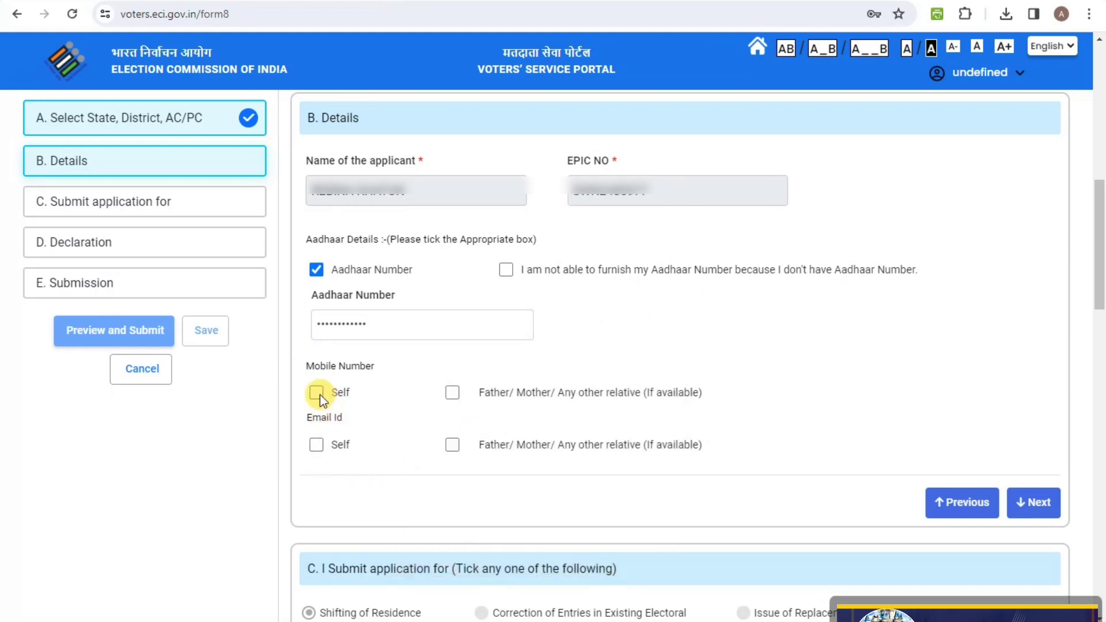
Tick Father/Mother mobile, fill in the relative's saved mobile number, and continue to section C.
left_click(452, 394)
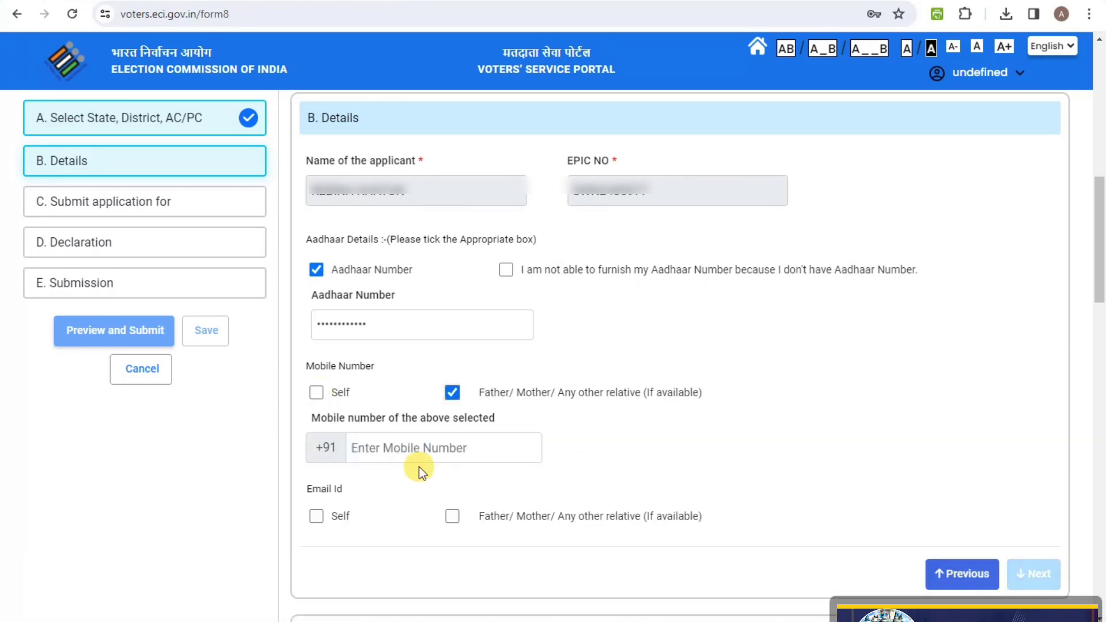
left_click(431, 448)
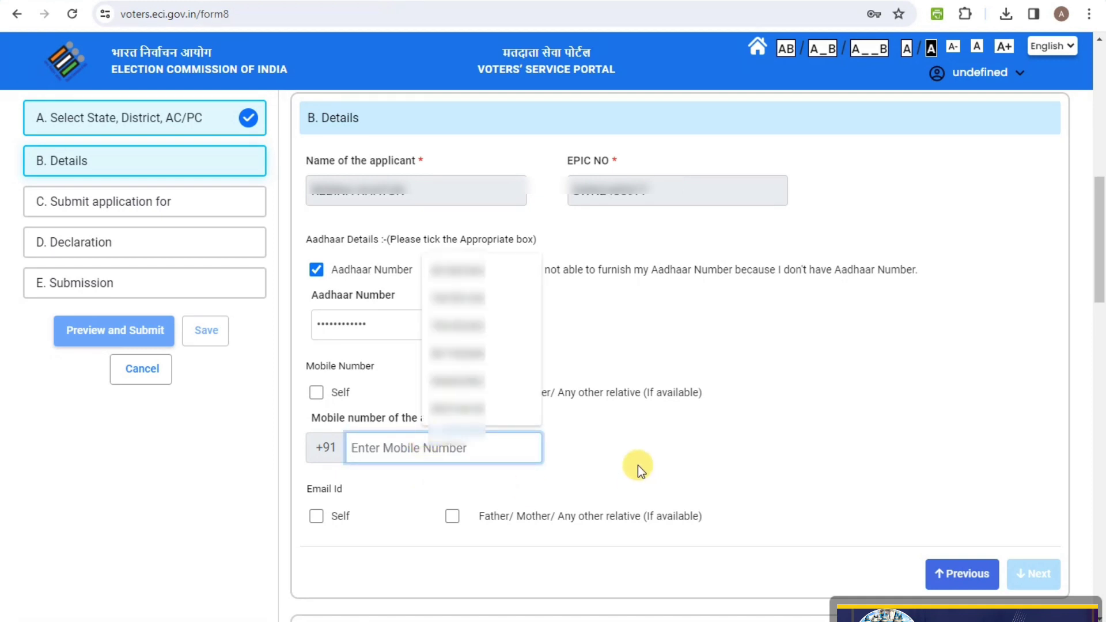
key("Down")
key("Return")
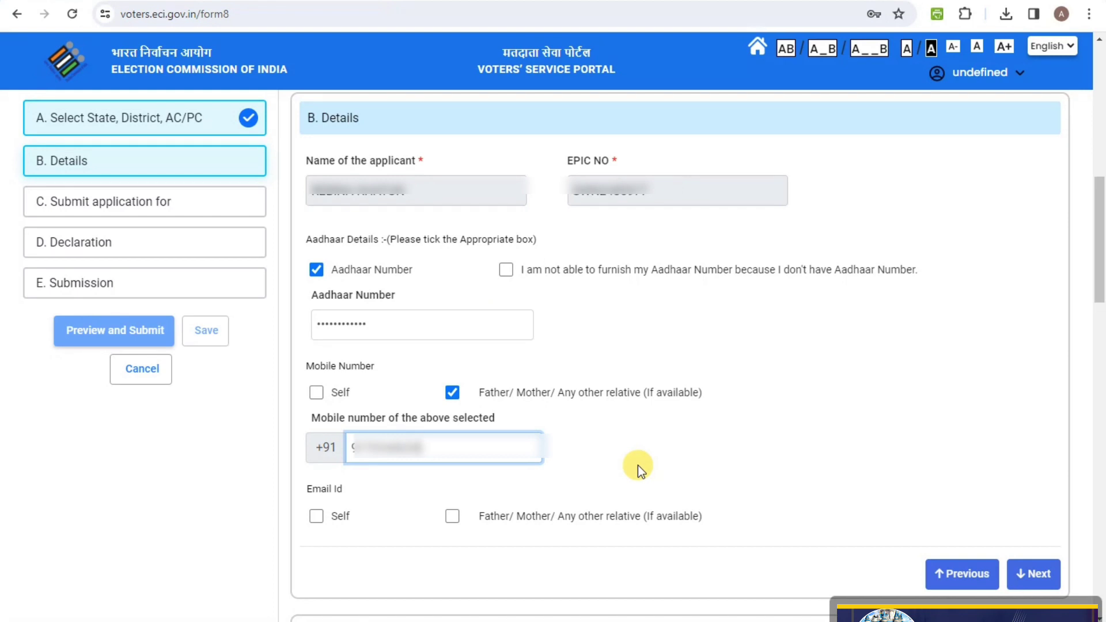
scroll(594, 489, "down", 1)
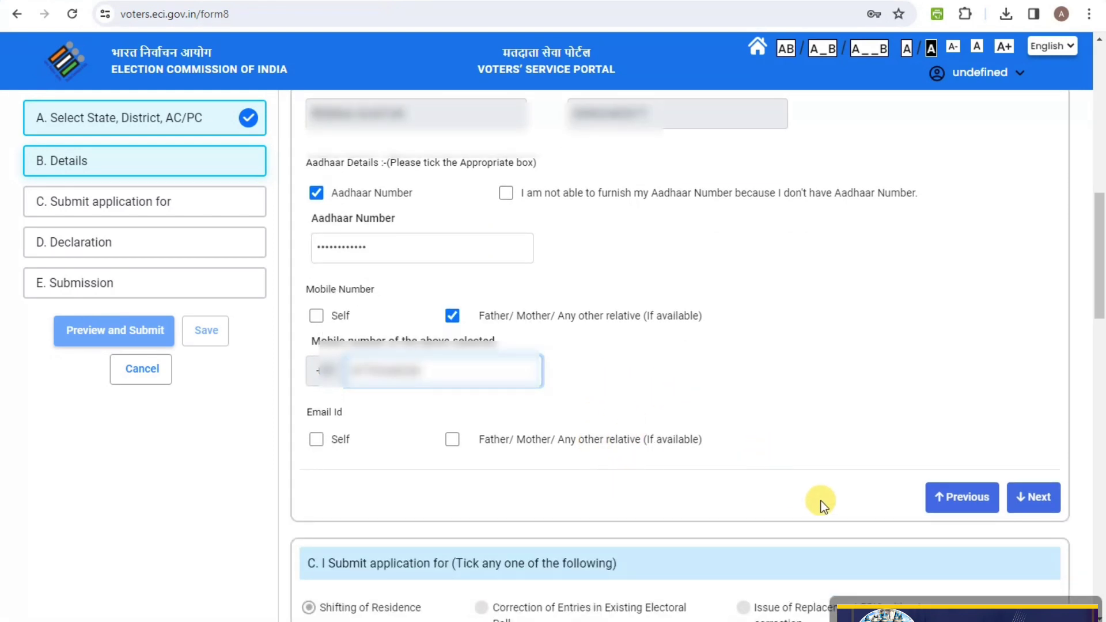
left_click(1038, 499)
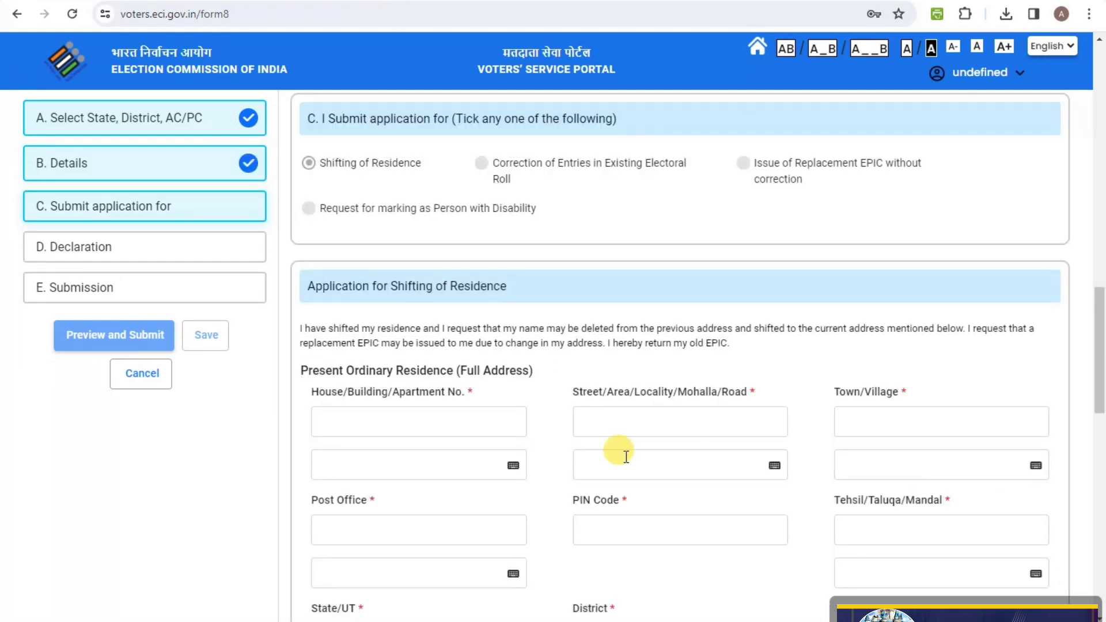
Enter the house number and street/locality of the present residence.
left_click(387, 413)
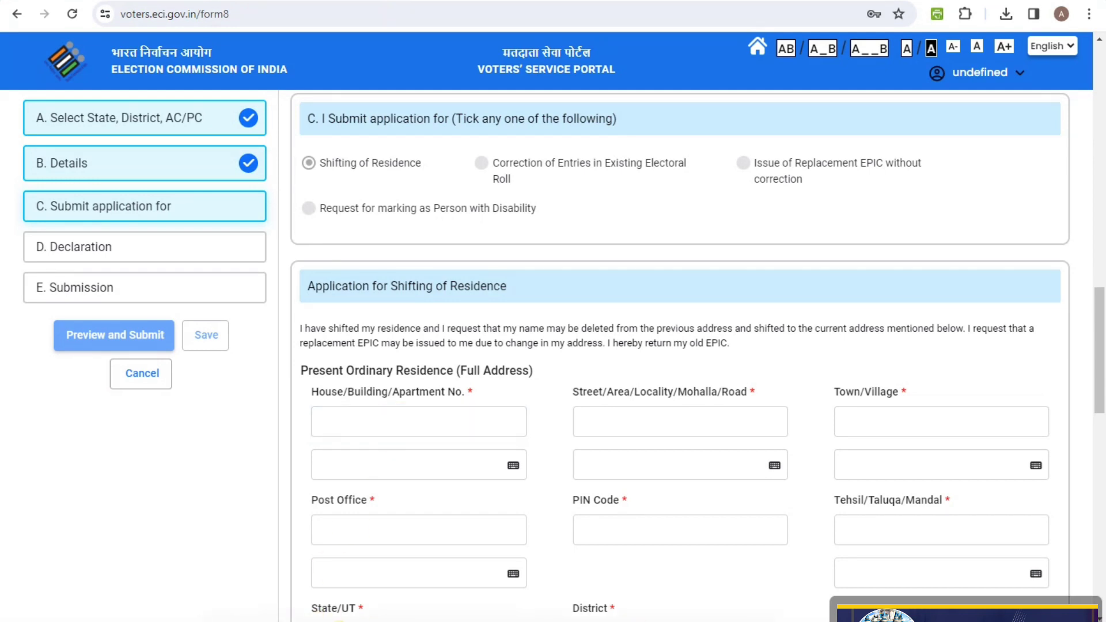
left_click(389, 420)
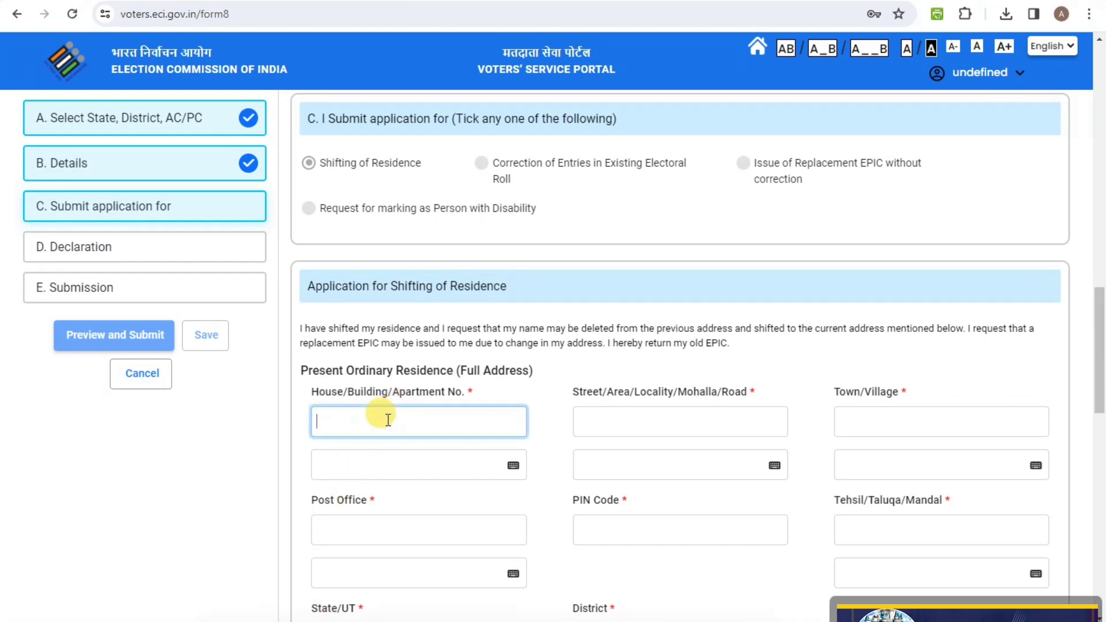
type("H.NO")
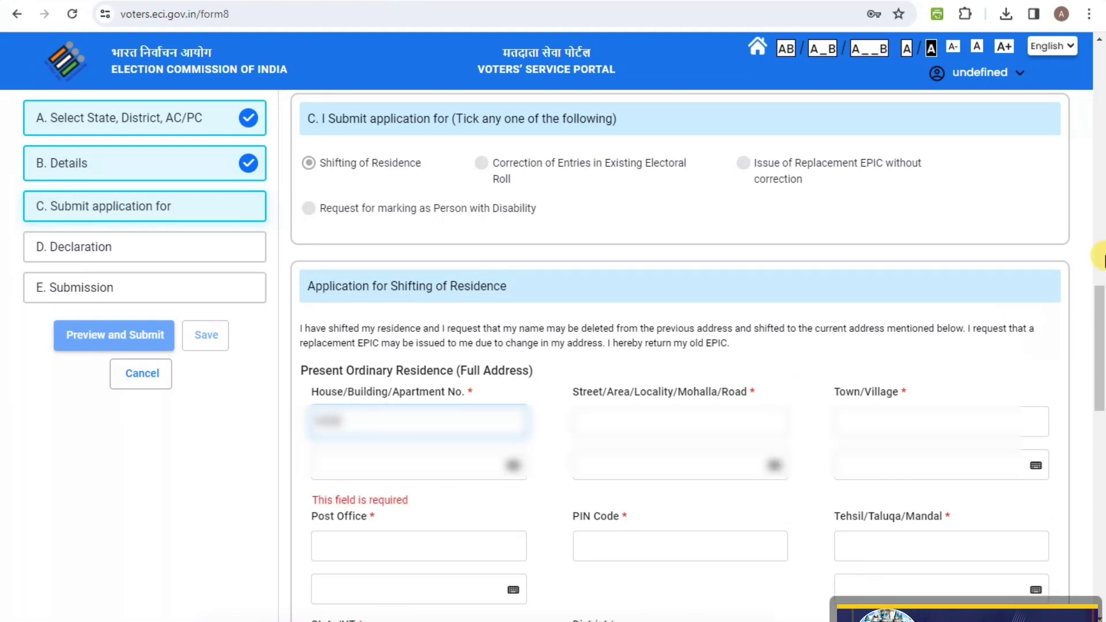
type("12")
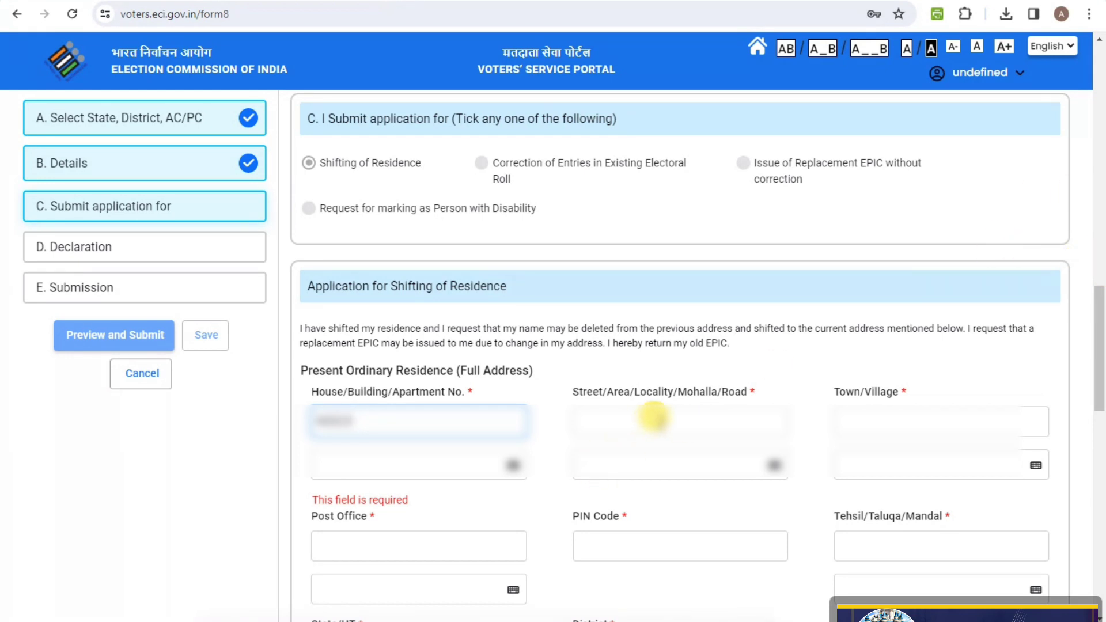
left_click(653, 417)
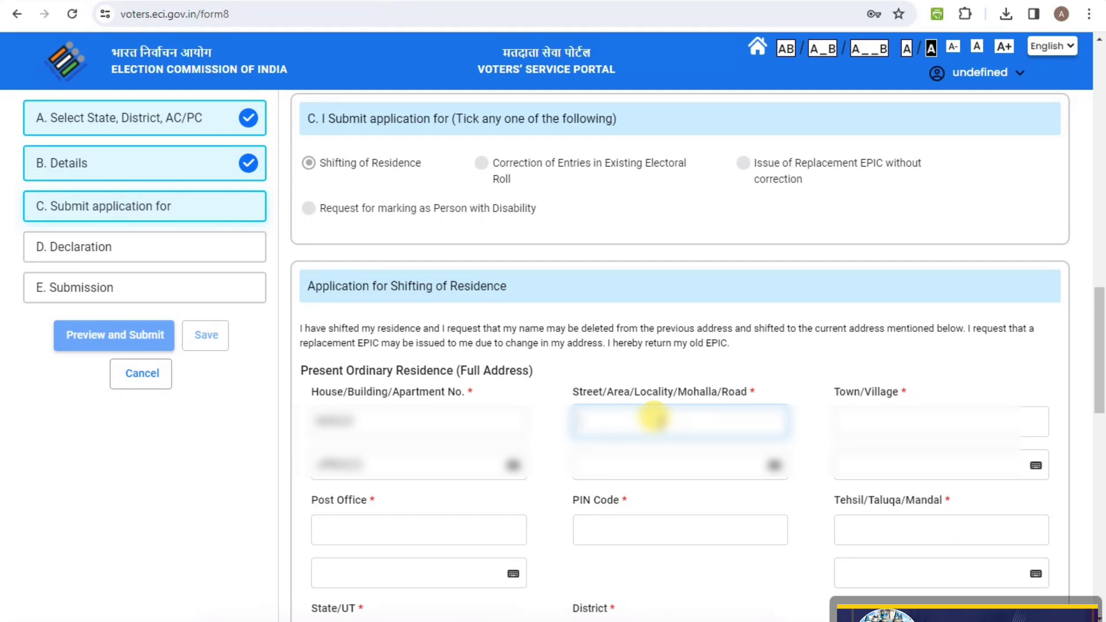
type("galli")
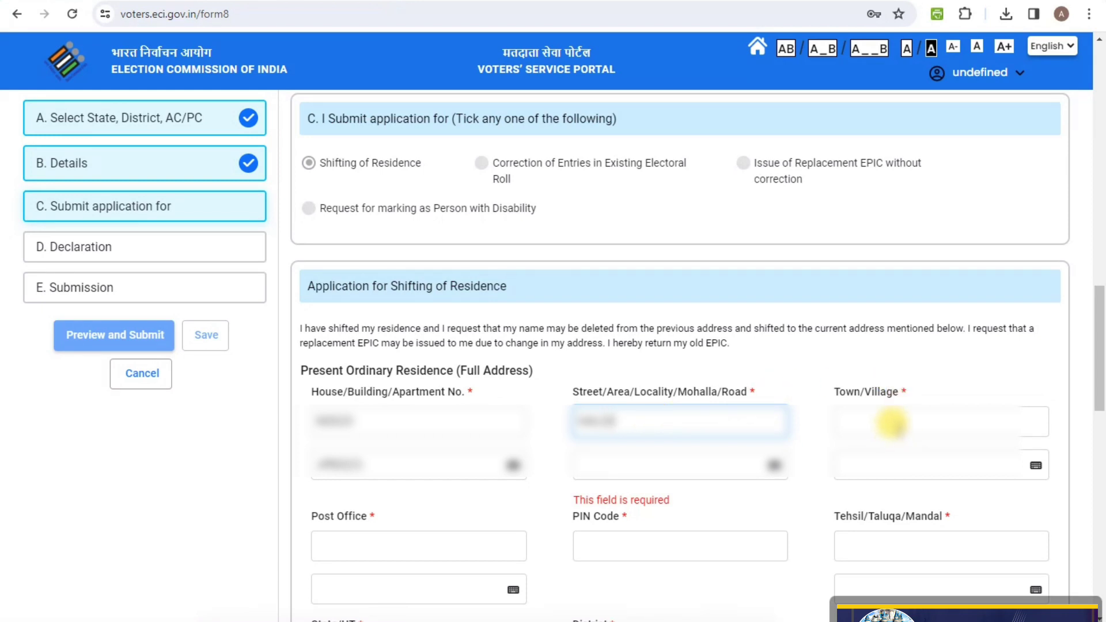
Enter the town/village and post office names so their Bengali versions are generated.
left_click(892, 423)
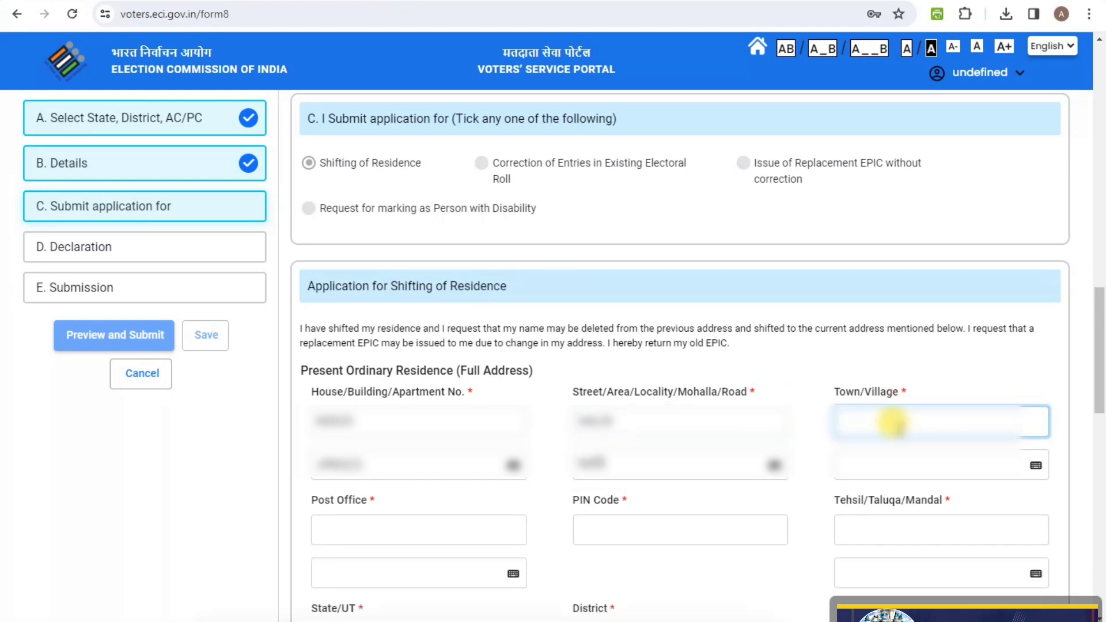
type("VIL")
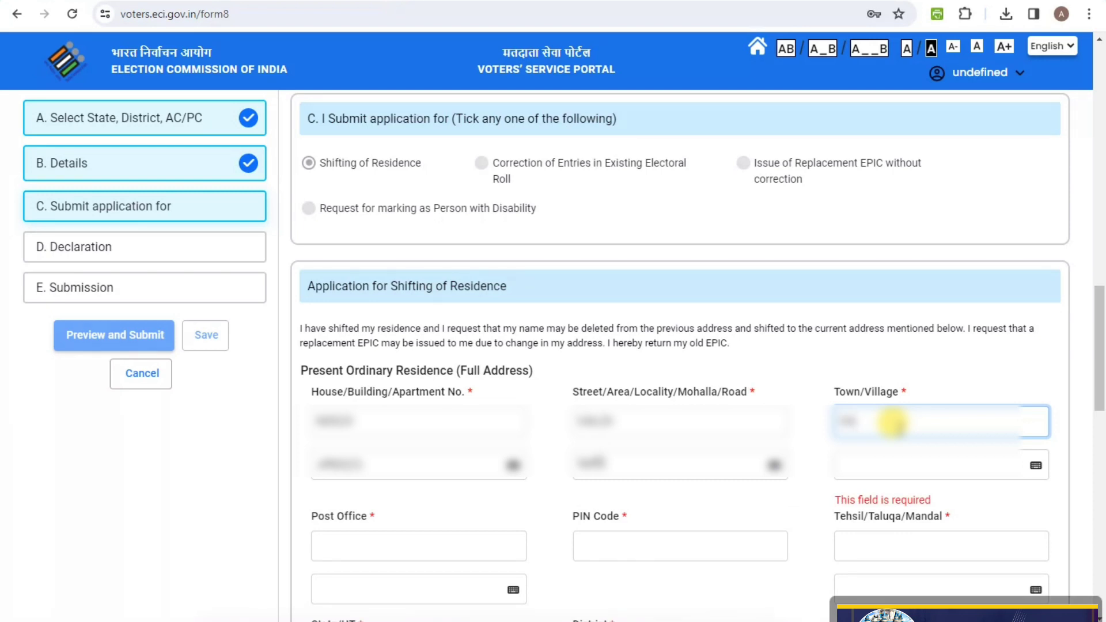
type("LAG")
scroll(790, 474, "down", 1)
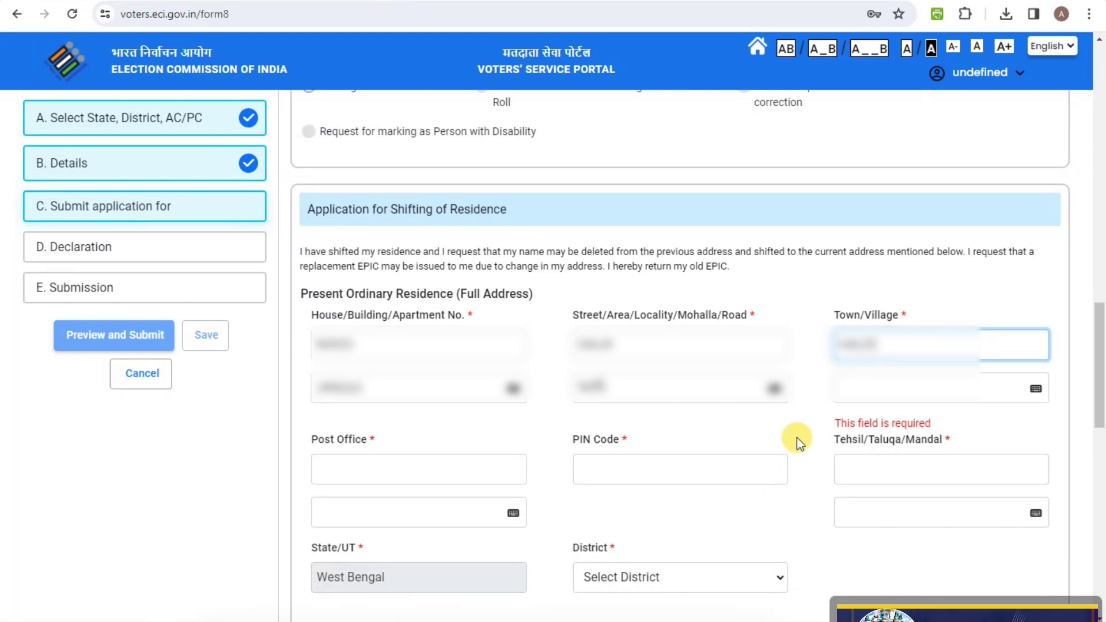
left_click(796, 437)
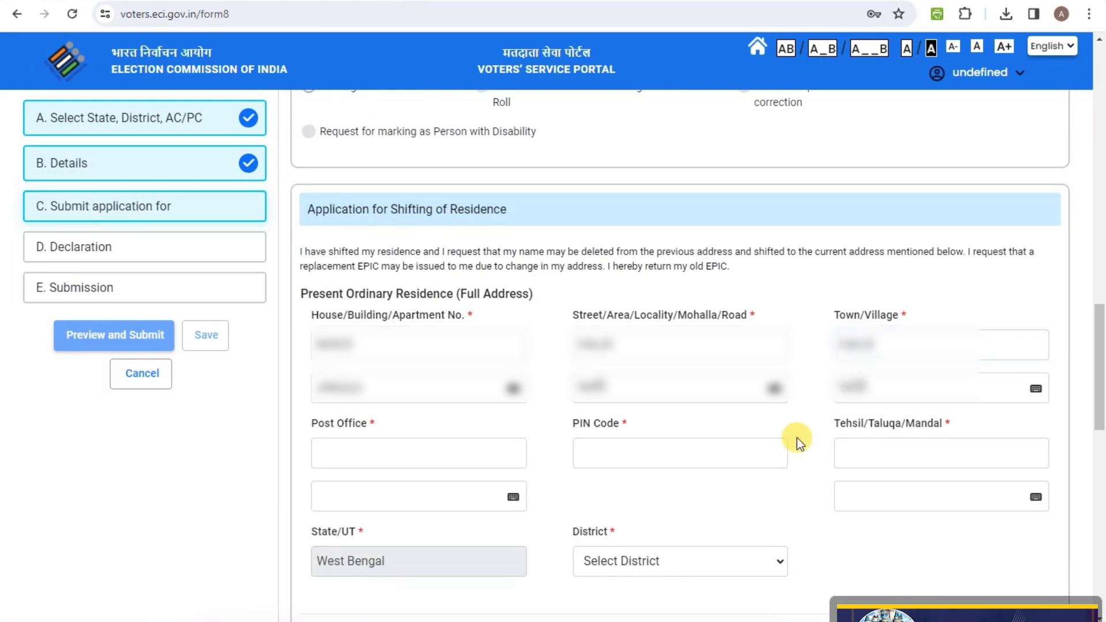
left_click(371, 462)
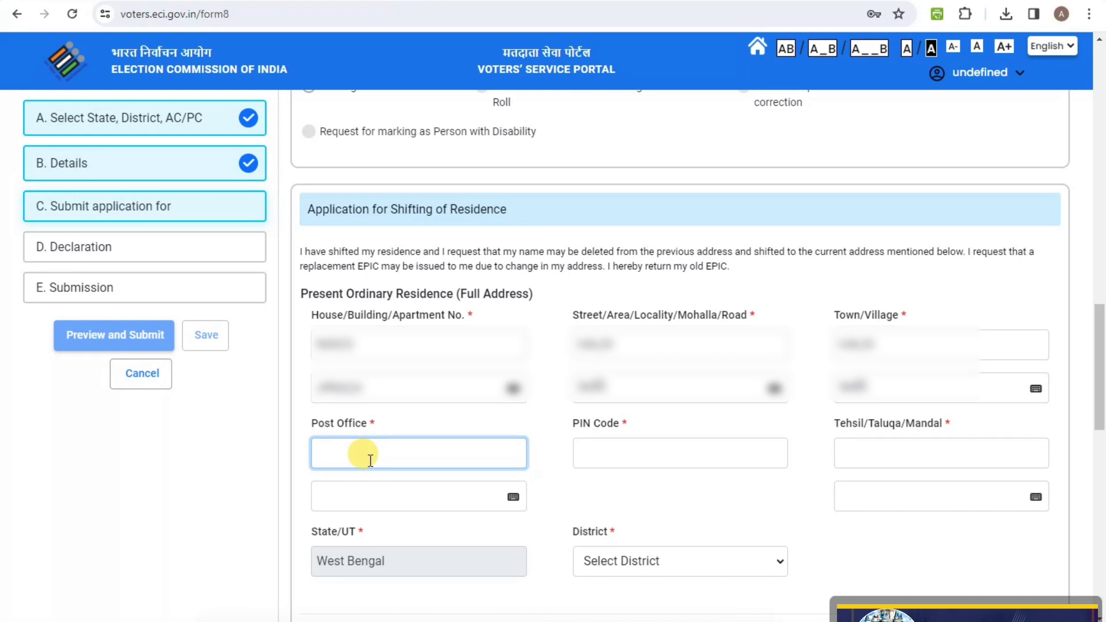
type("Birna")
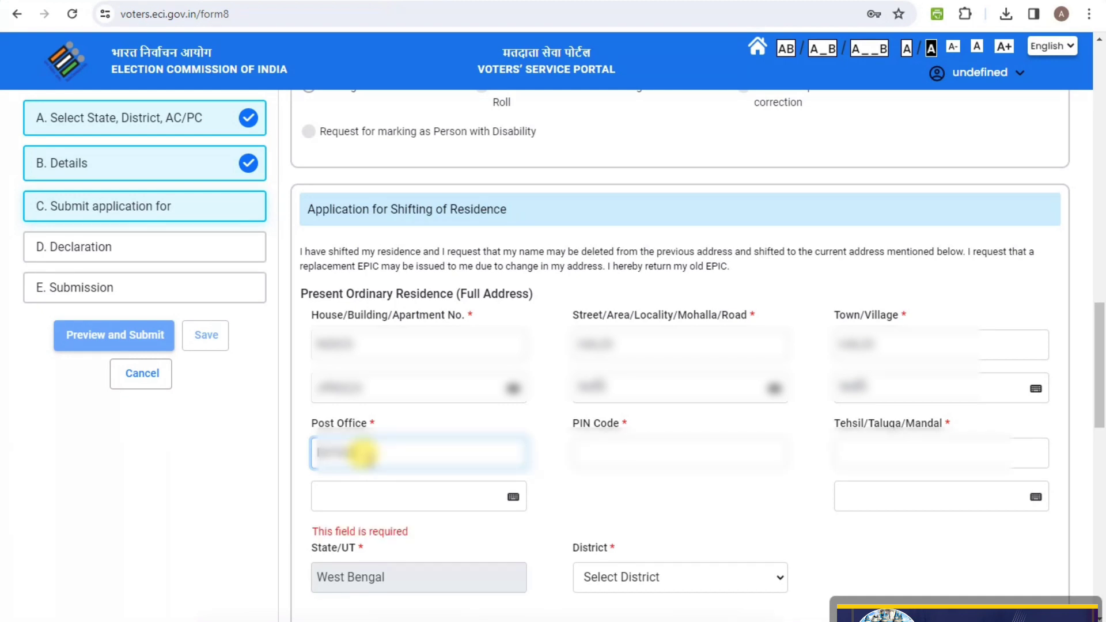
left_click(580, 493)
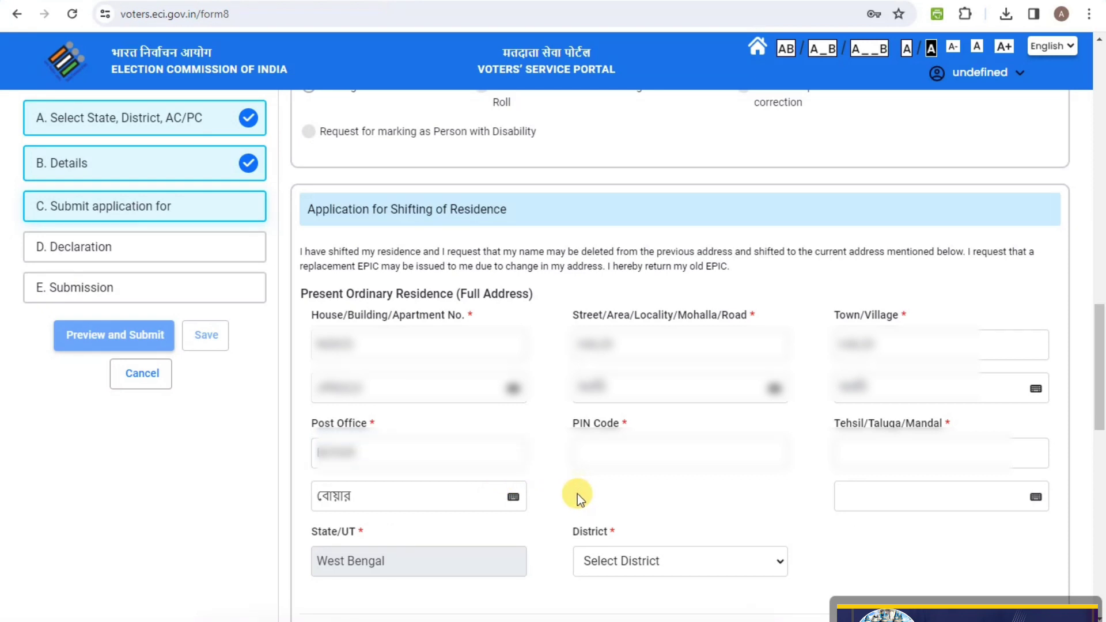
scroll(501, 518, "down", 1)
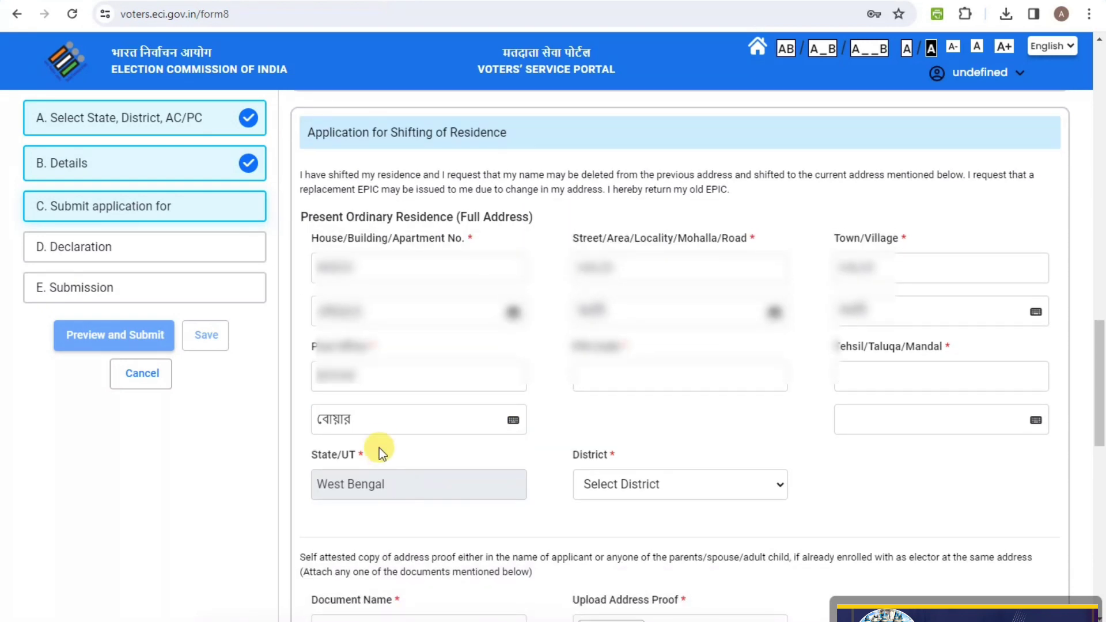
Fix the Bengali post office name by deleting four characters and adding two with the Bengali keyboard.
left_click(368, 419)
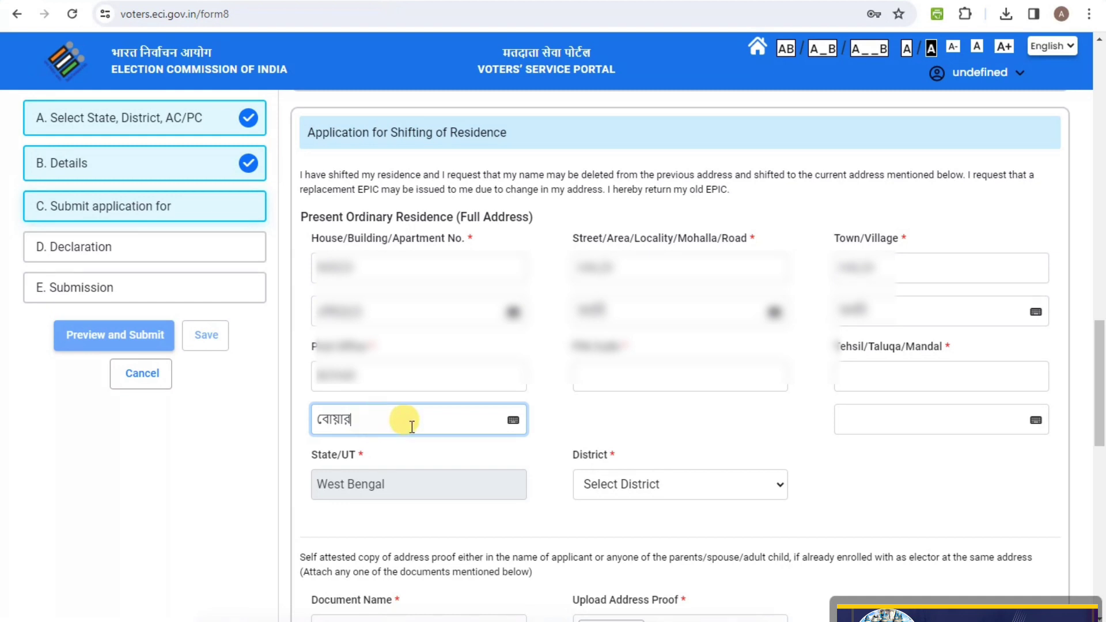
left_click(514, 423)
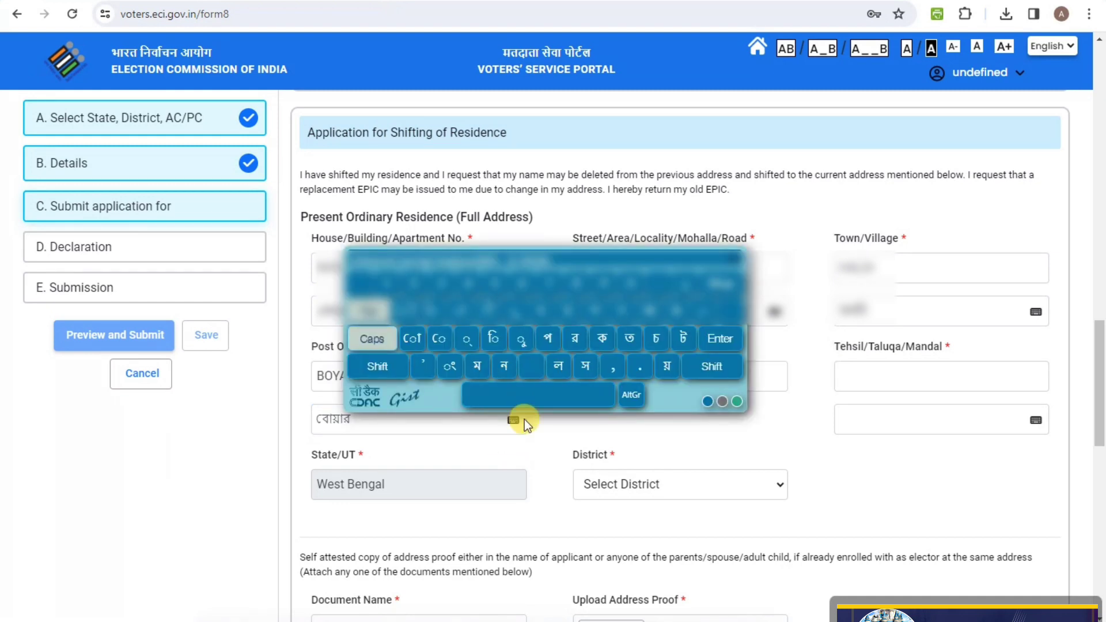
scroll(499, 463, "down", 2)
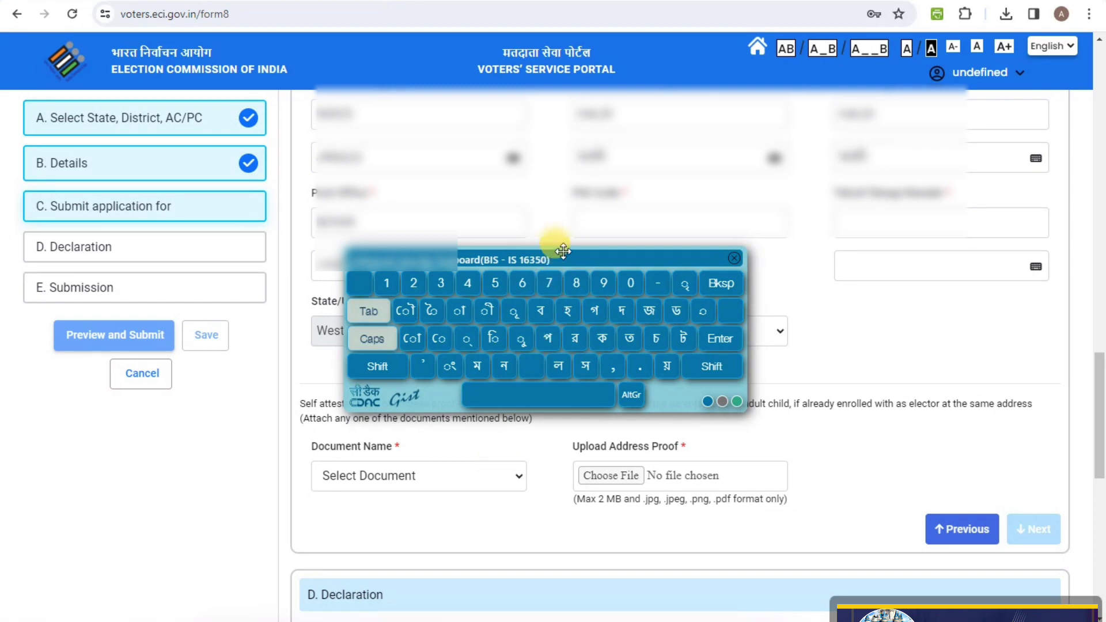
left_click_drag(562, 251, 498, 474)
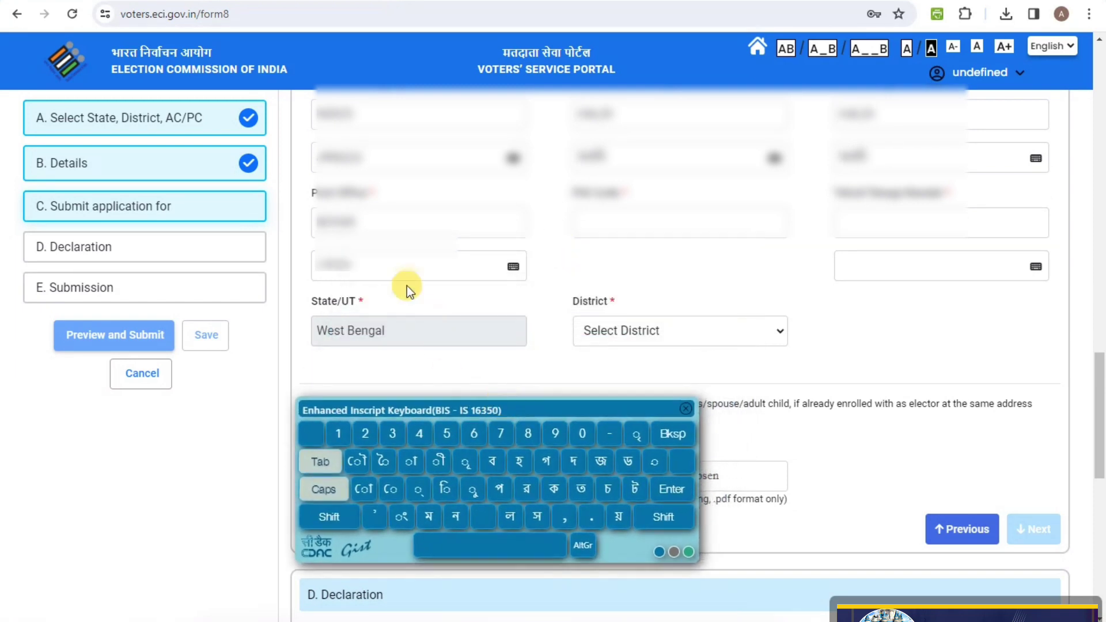
left_click(331, 262)
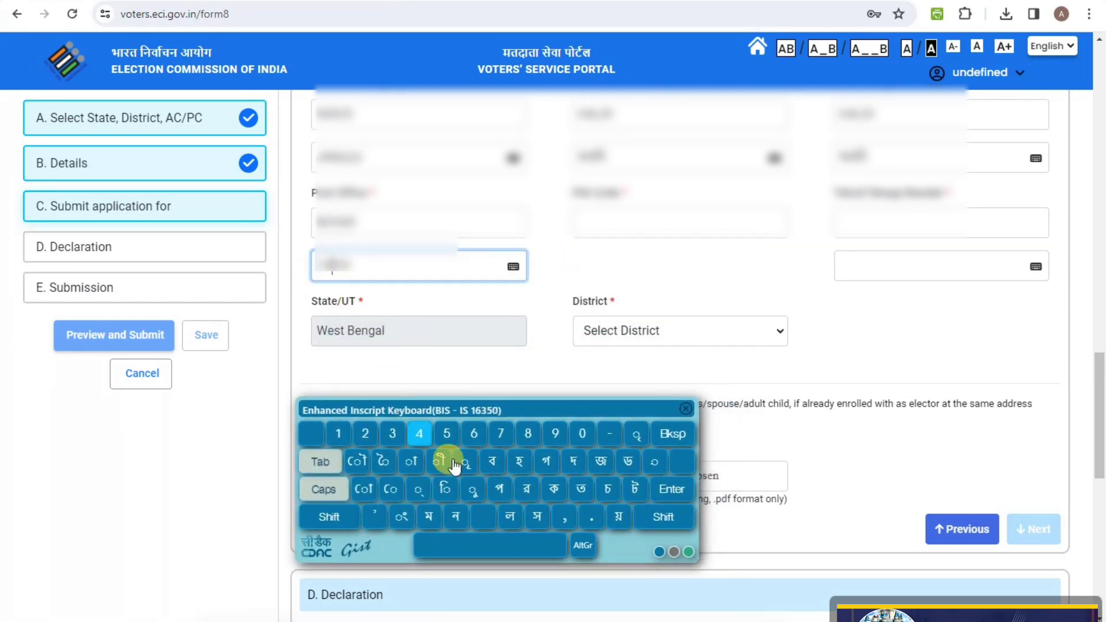
left_click(676, 440)
left_click(348, 267)
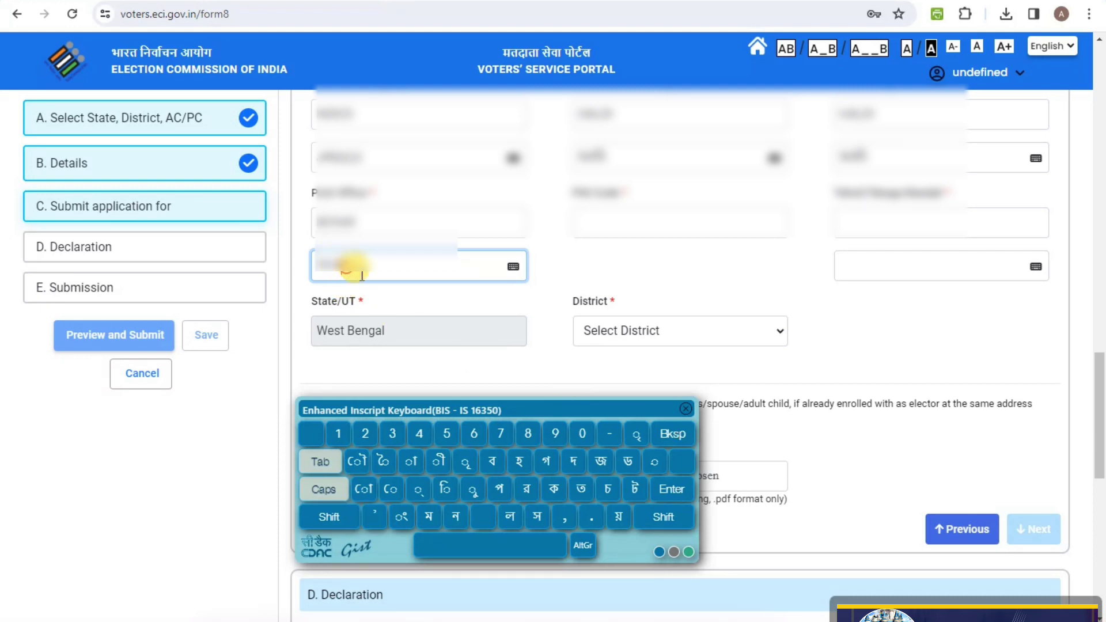
left_click(673, 435)
left_click(674, 444)
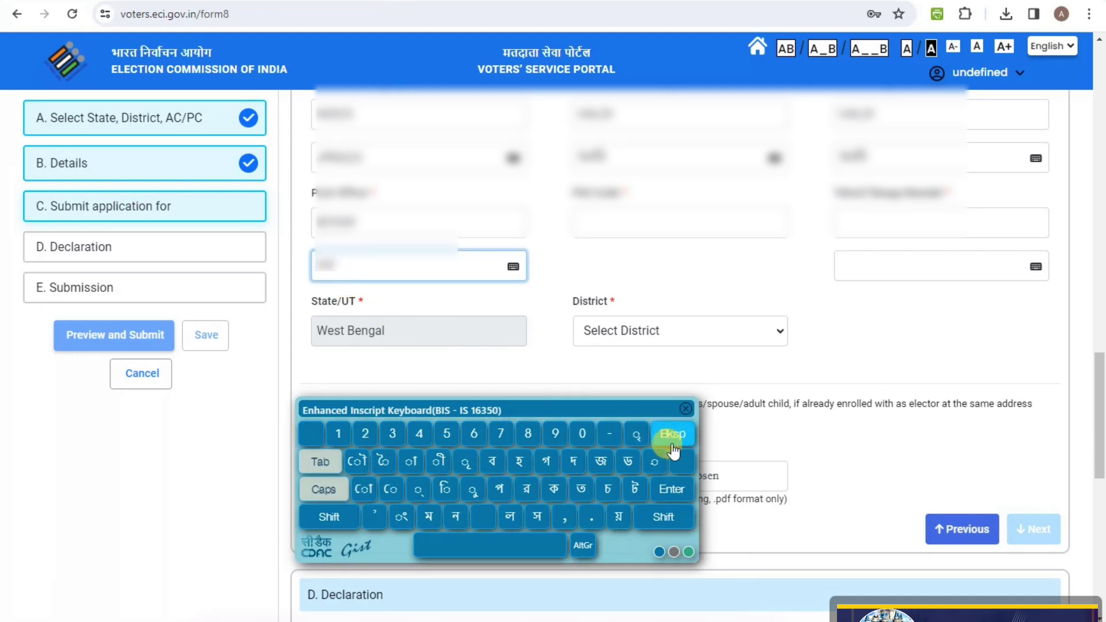
left_click(587, 521)
left_click(642, 291)
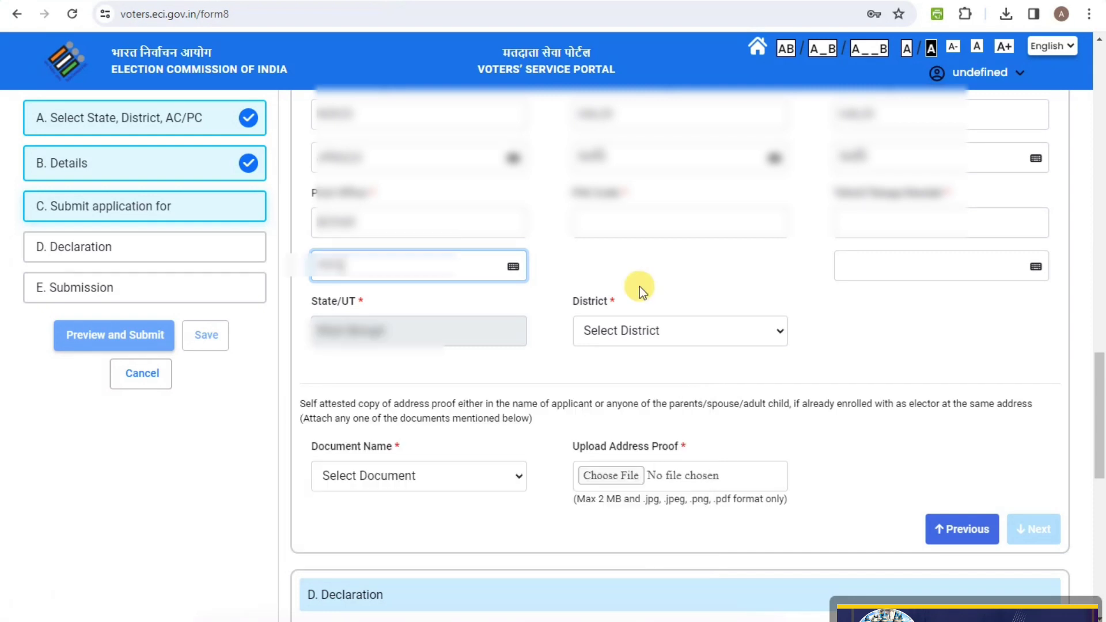
scroll(640, 291, "up", 1)
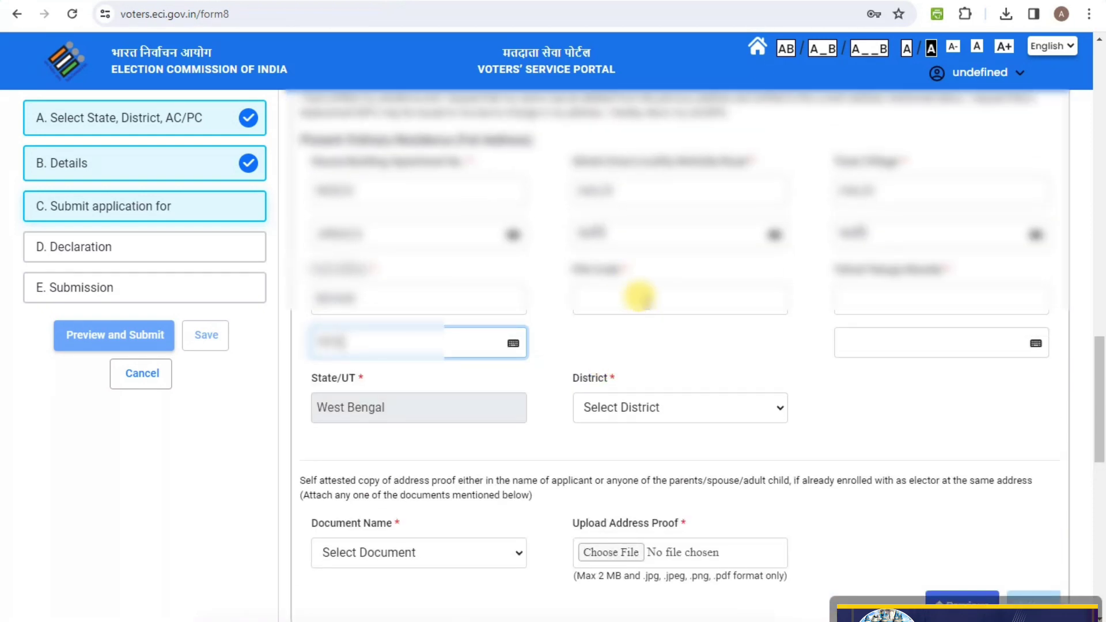
Enter the PIN code and tehsil name so the Bengali tehsil version is generated.
left_click(639, 296)
type("7")
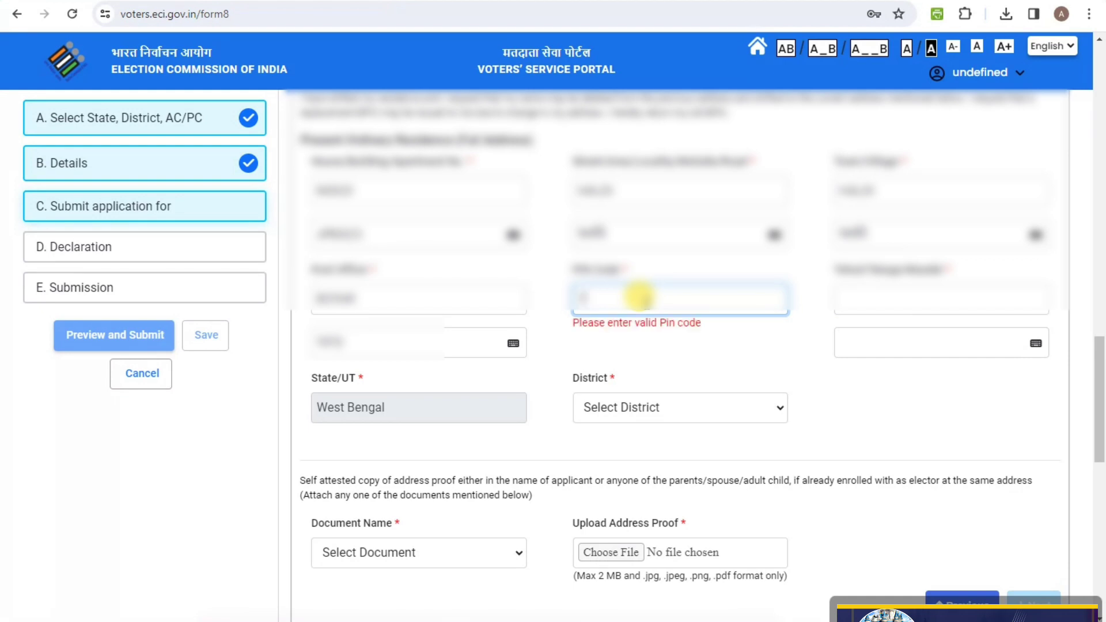
type("42221")
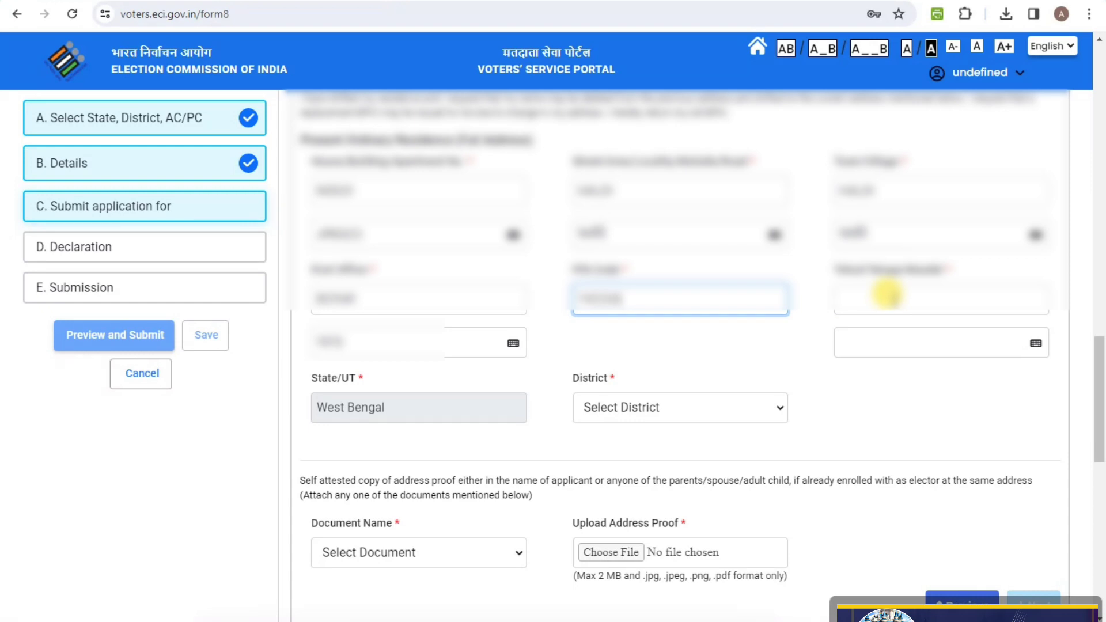
left_click(887, 295)
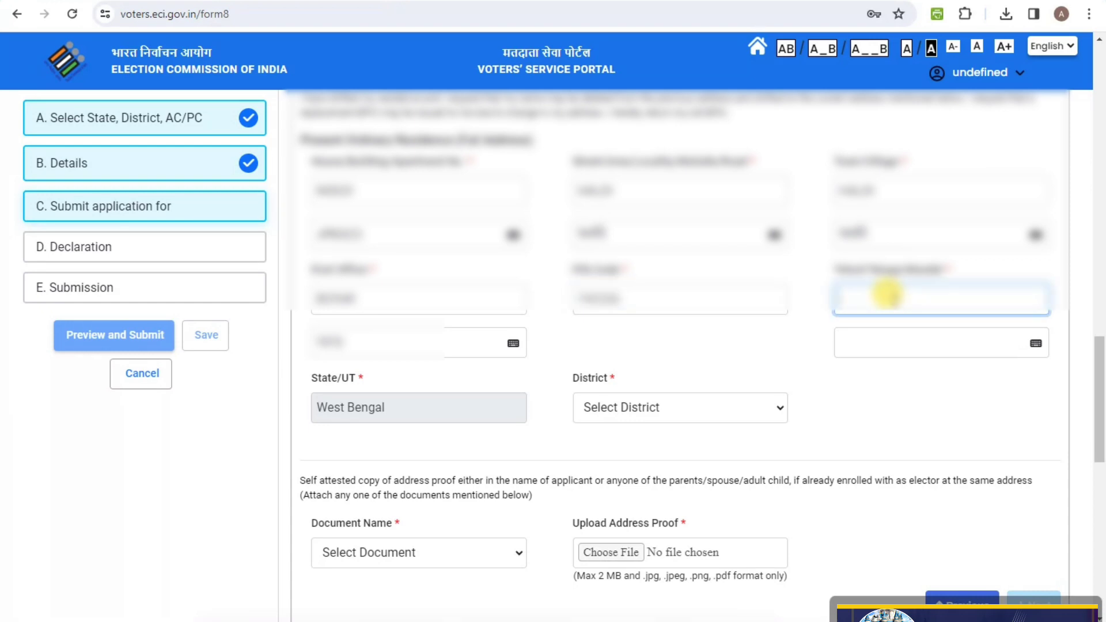
type("test")
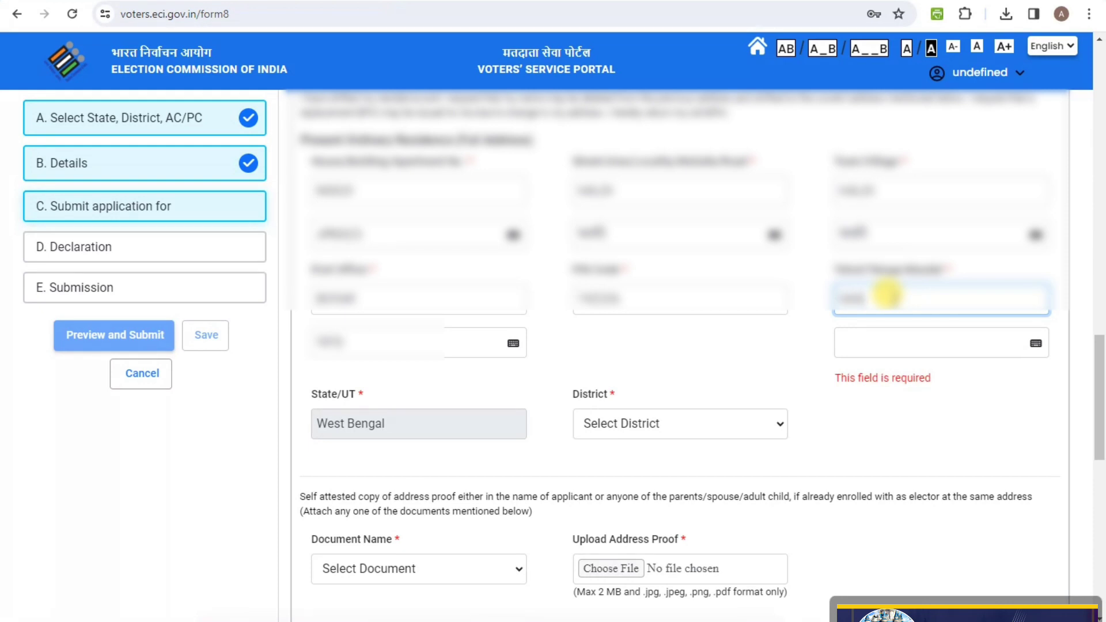
type("ARDganj")
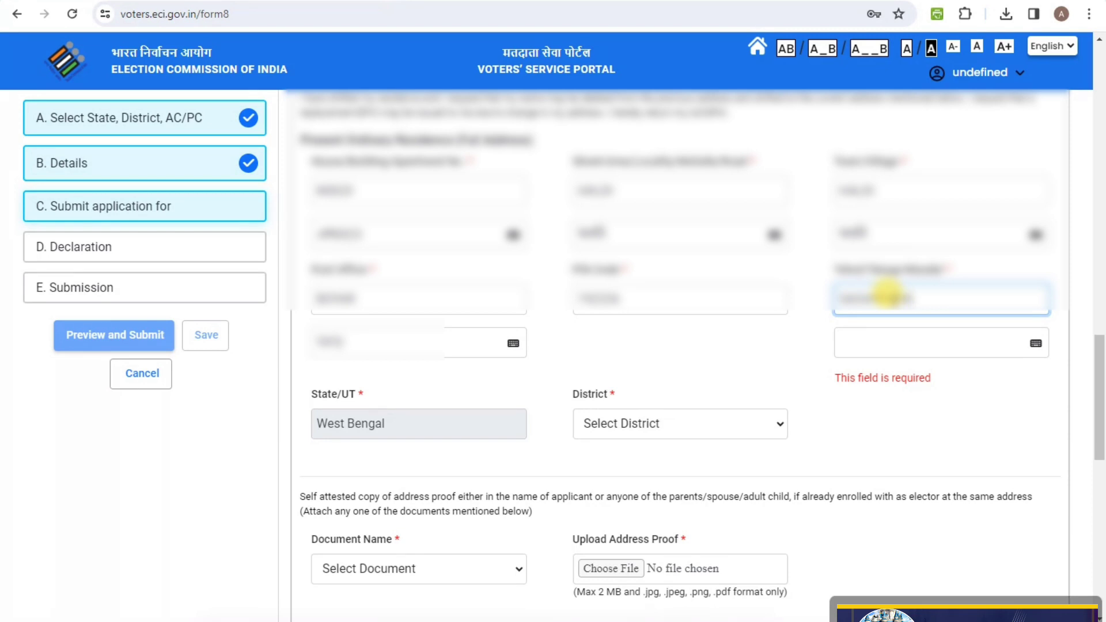
left_click(874, 440)
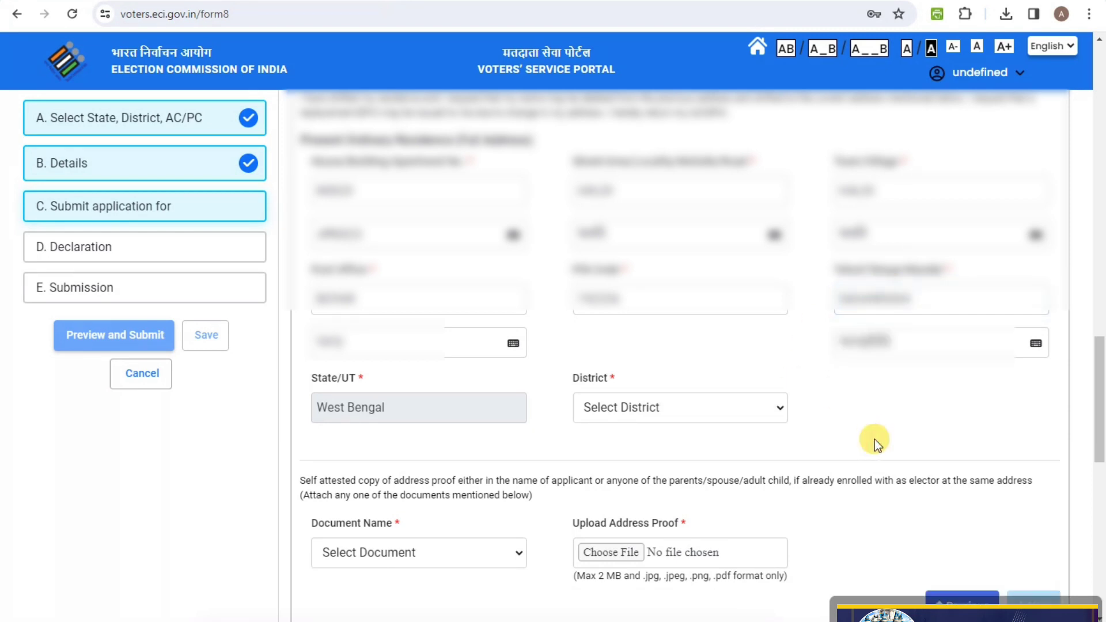
Add a character to the Bengali tehsil name using the on-screen Bengali keyboard.
left_click(1036, 344)
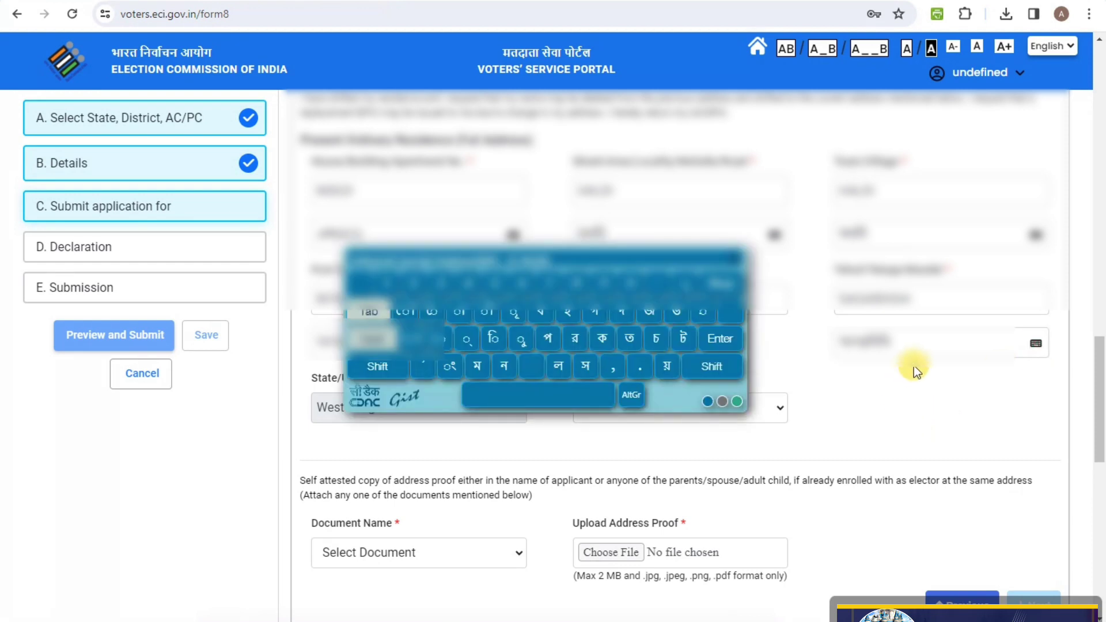
left_click(873, 337)
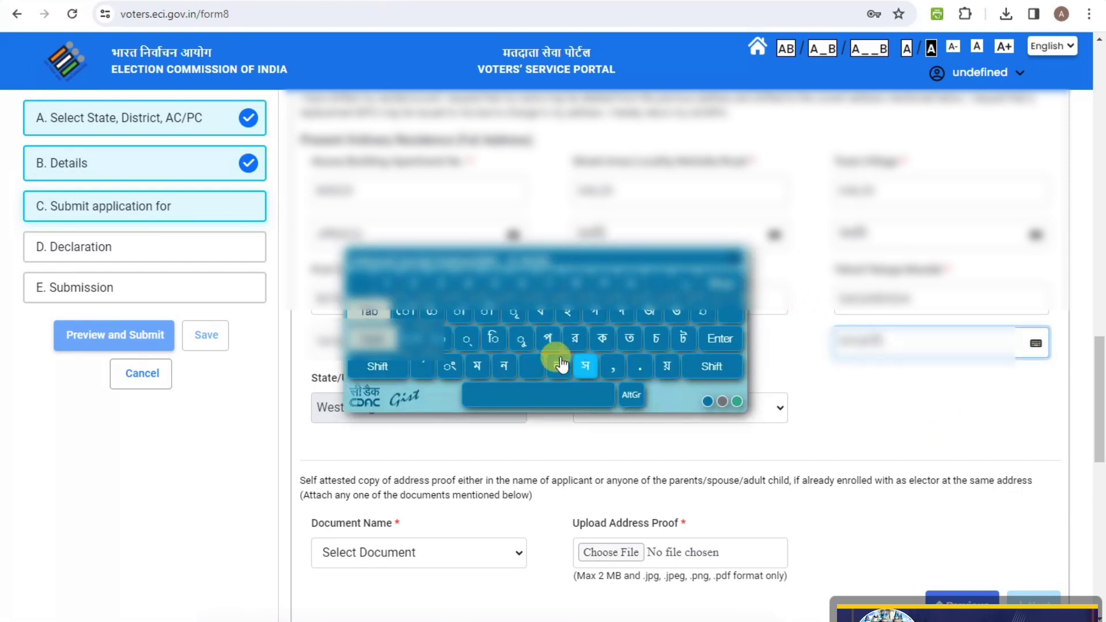
left_click(486, 312)
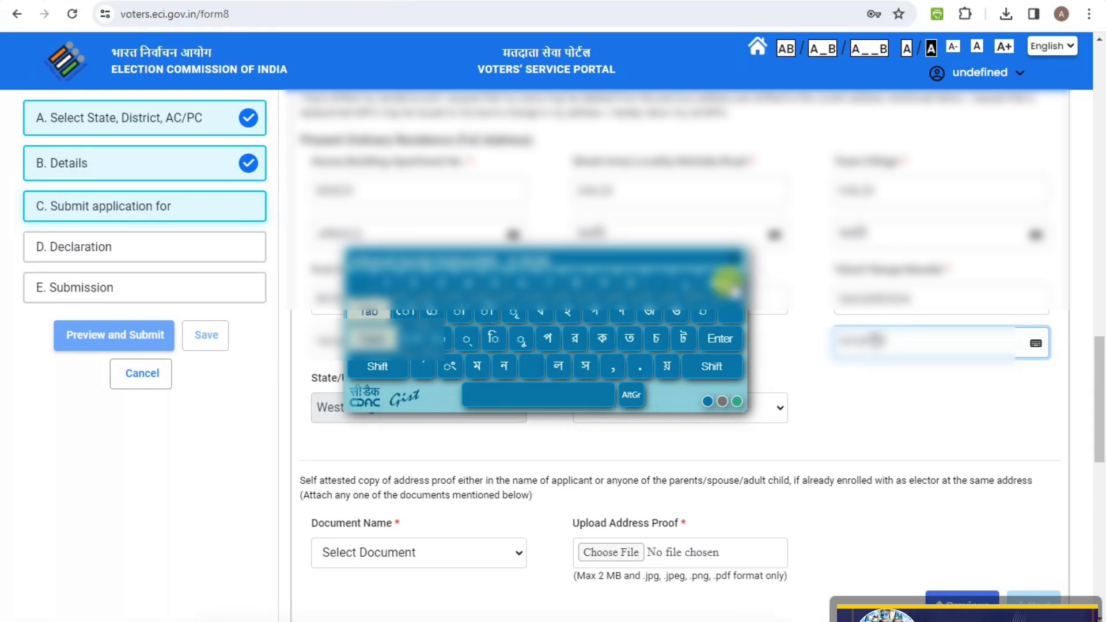
left_click(734, 259)
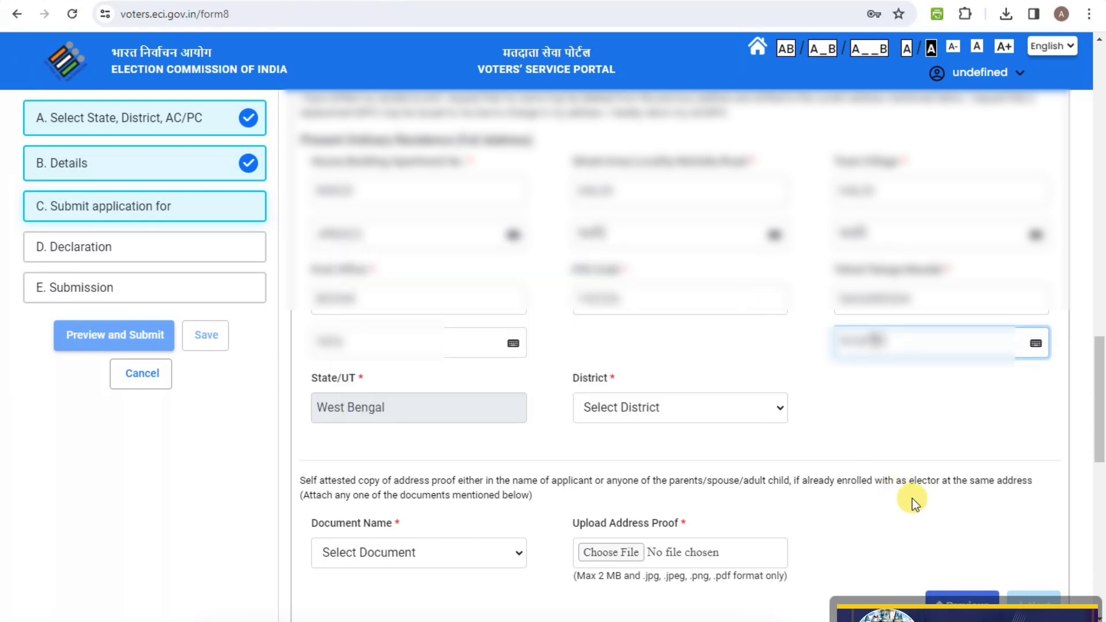
left_click(950, 398)
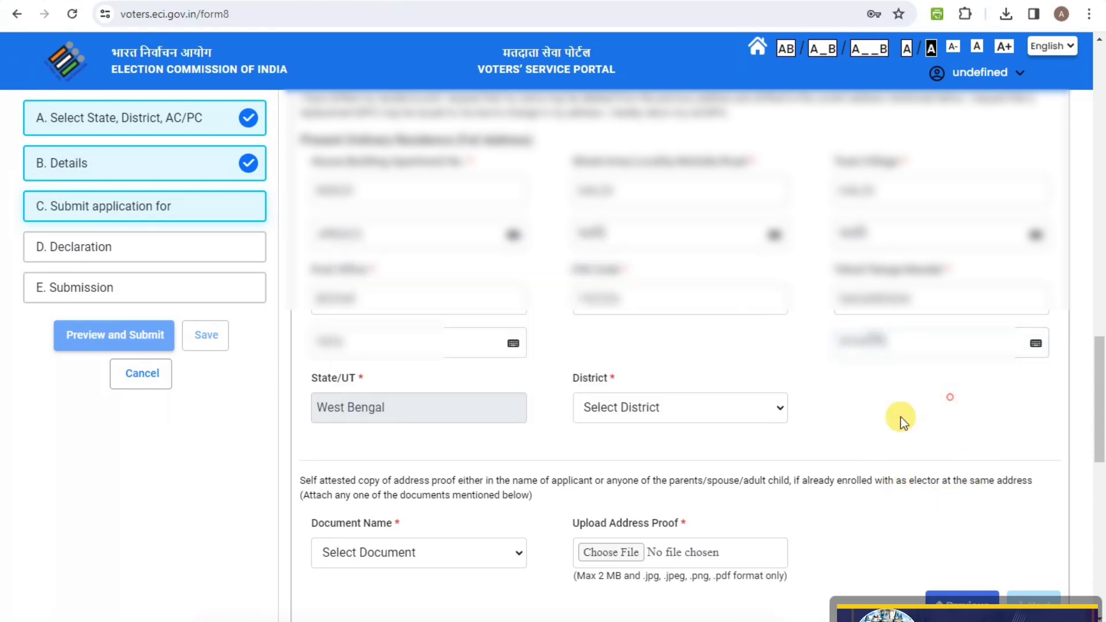
Select MURSHIDABAD as the district of the present address.
left_click(714, 412)
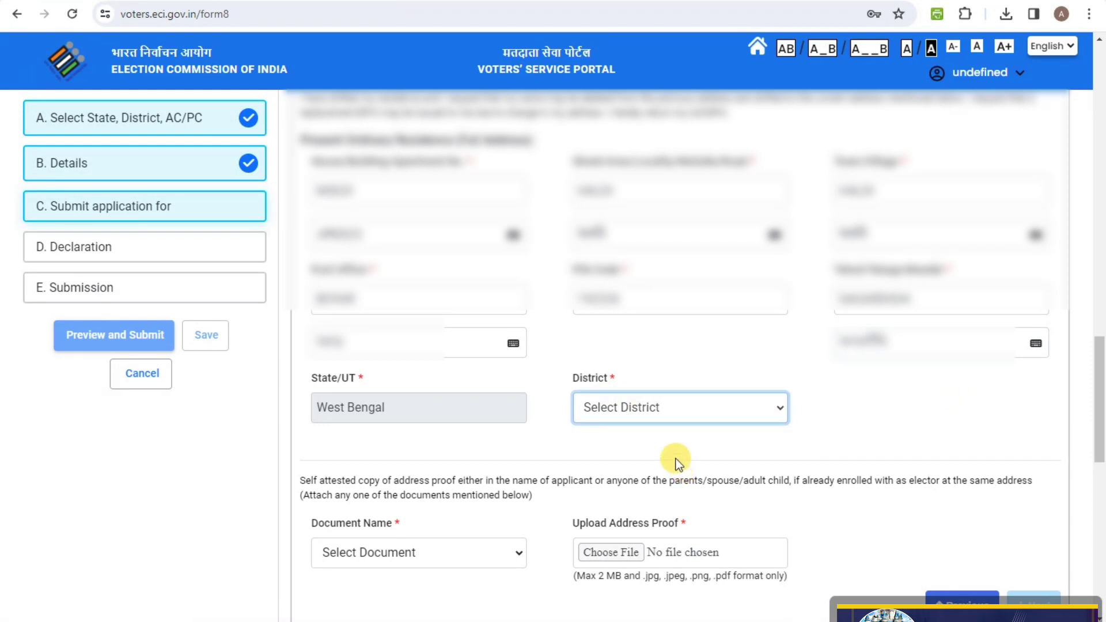
left_click(665, 406)
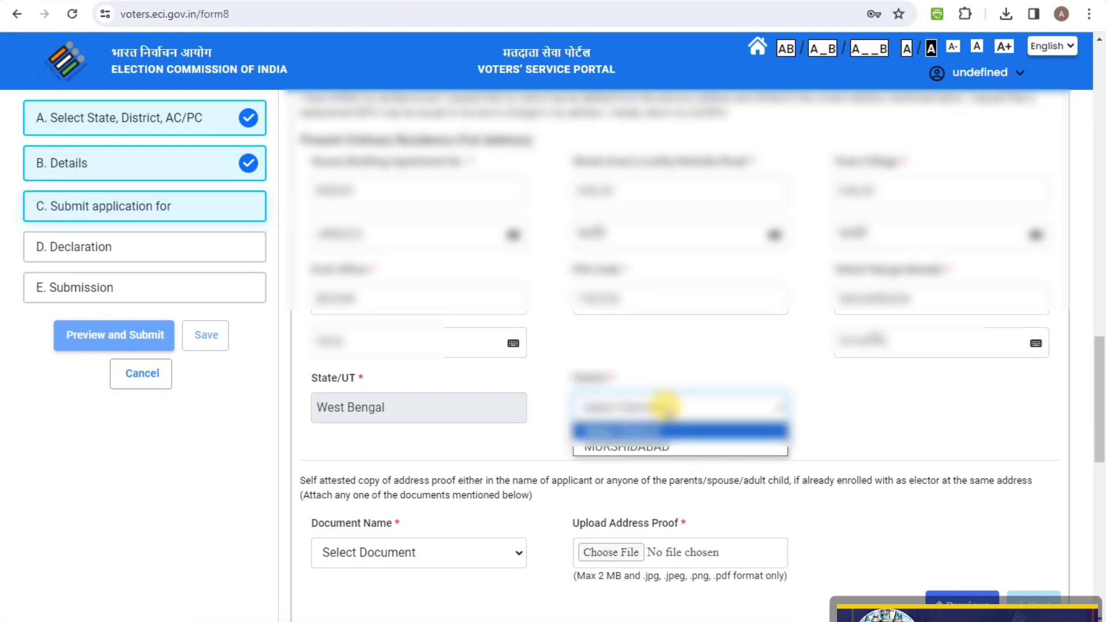
left_click(668, 447)
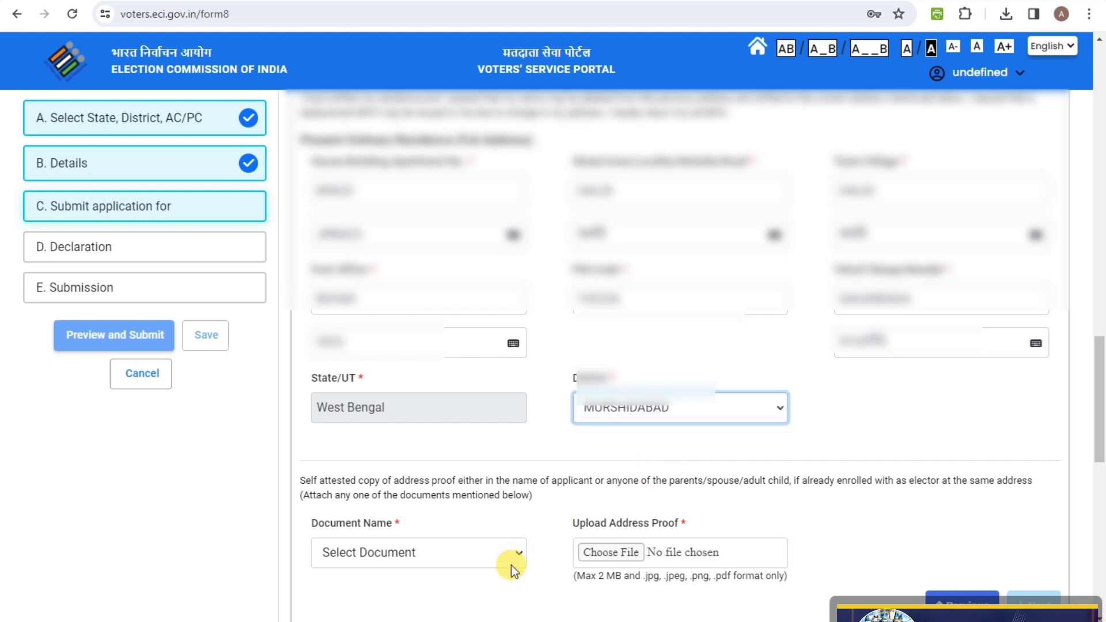
Choose Aadhaar Card as the address-proof document type.
scroll(510, 565, "down", 1)
left_click(510, 475)
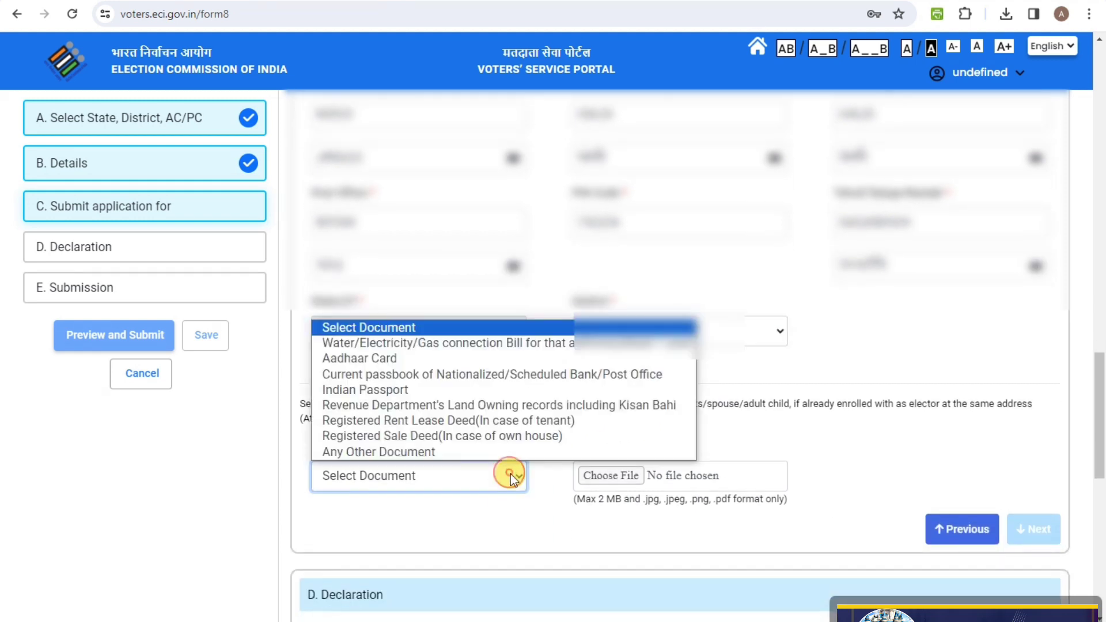
left_click(395, 357)
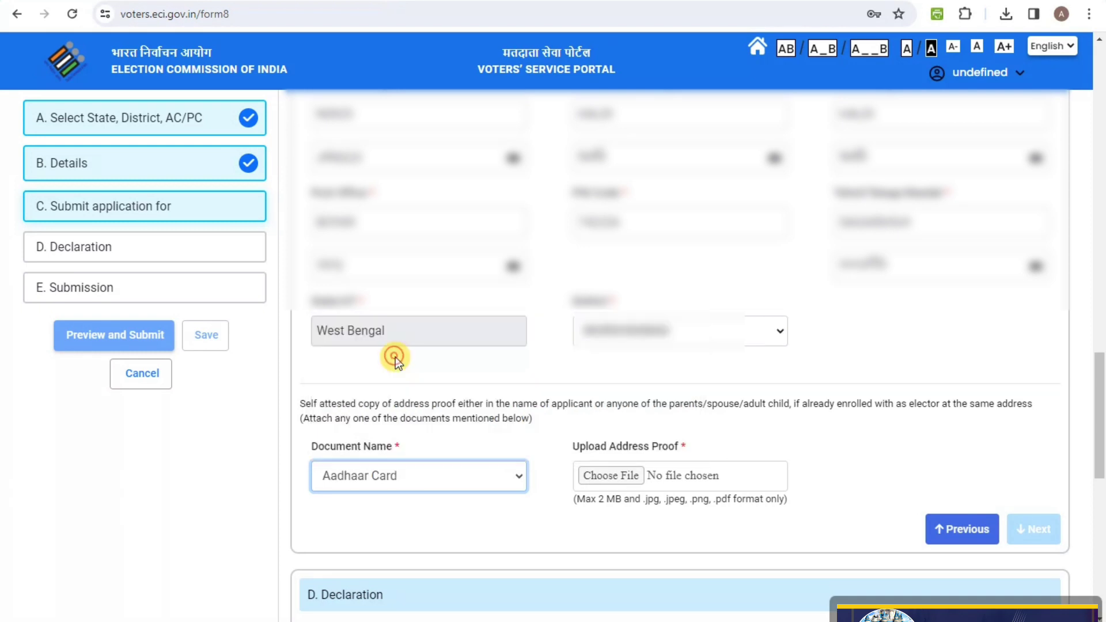
Upload the Aadhaar .jpg image from D:\Download as the address-proof file.
left_click(592, 478)
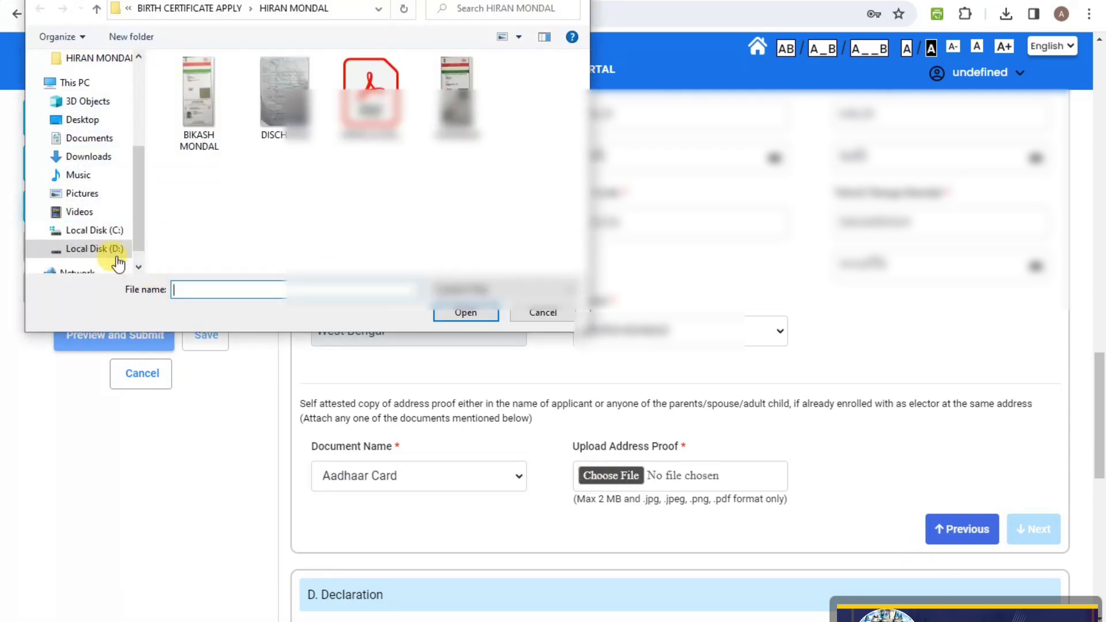
left_click(109, 249)
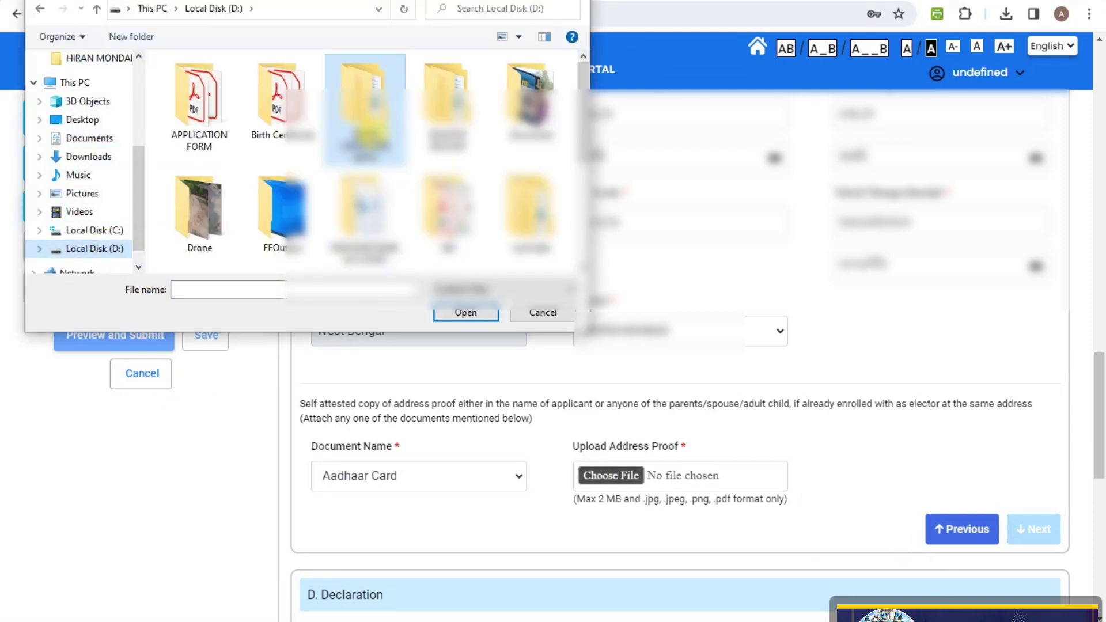
double_click(518, 107)
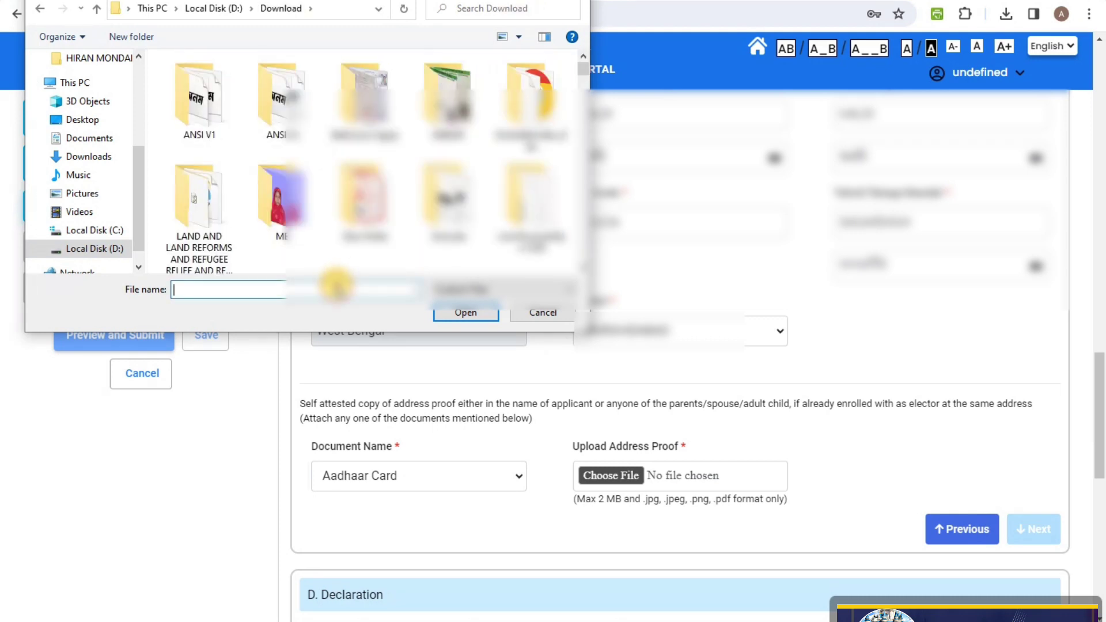
type("REBI")
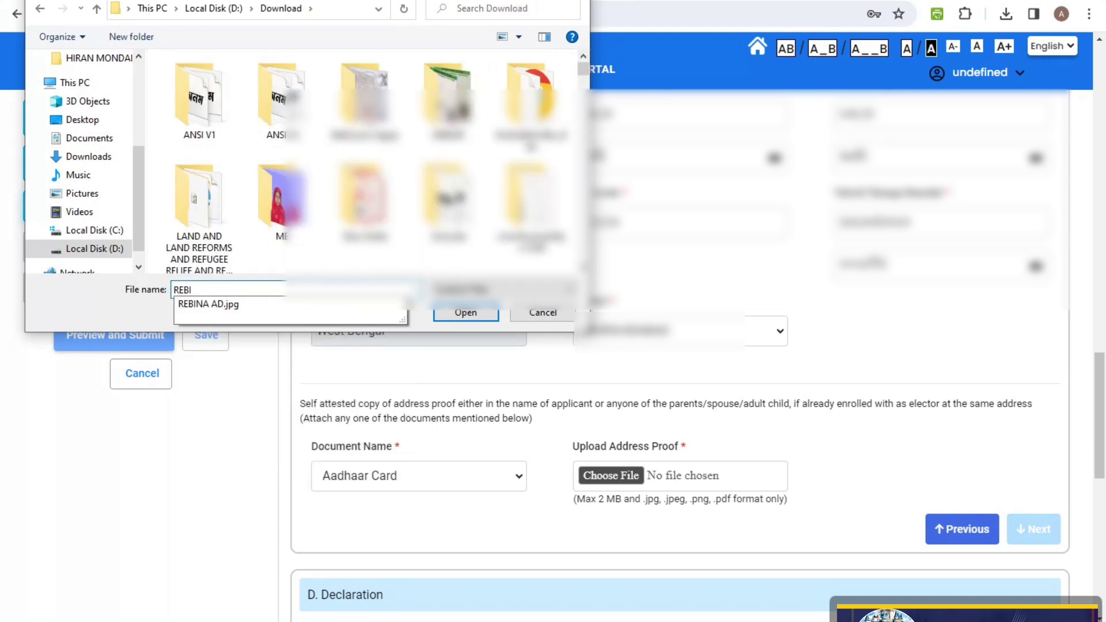
left_click(271, 303)
left_click(470, 313)
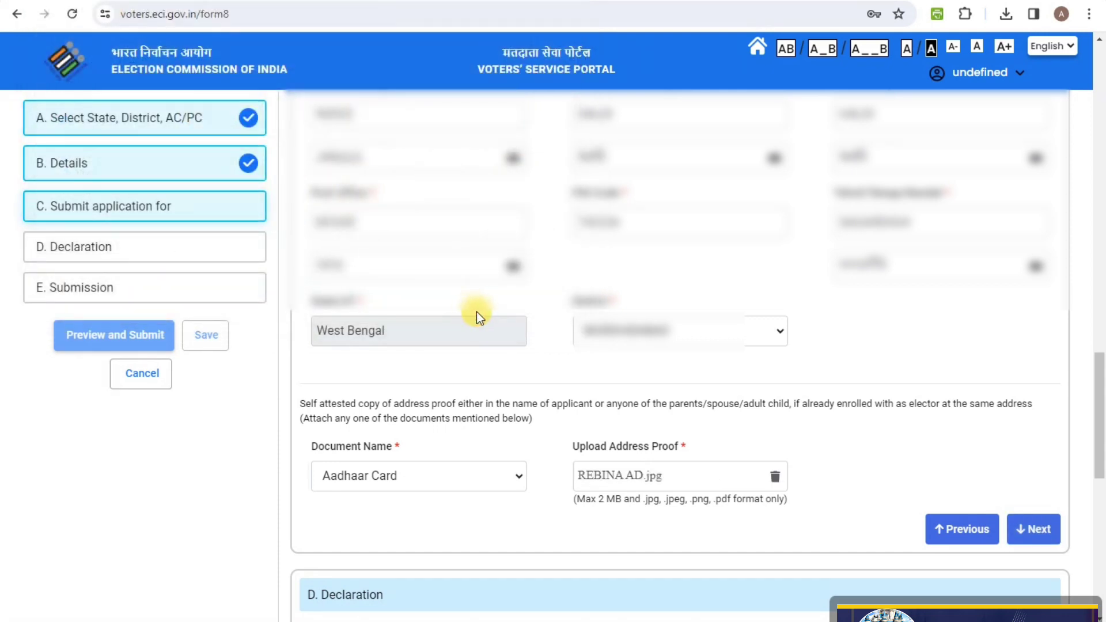
scroll(901, 488, "down", 1)
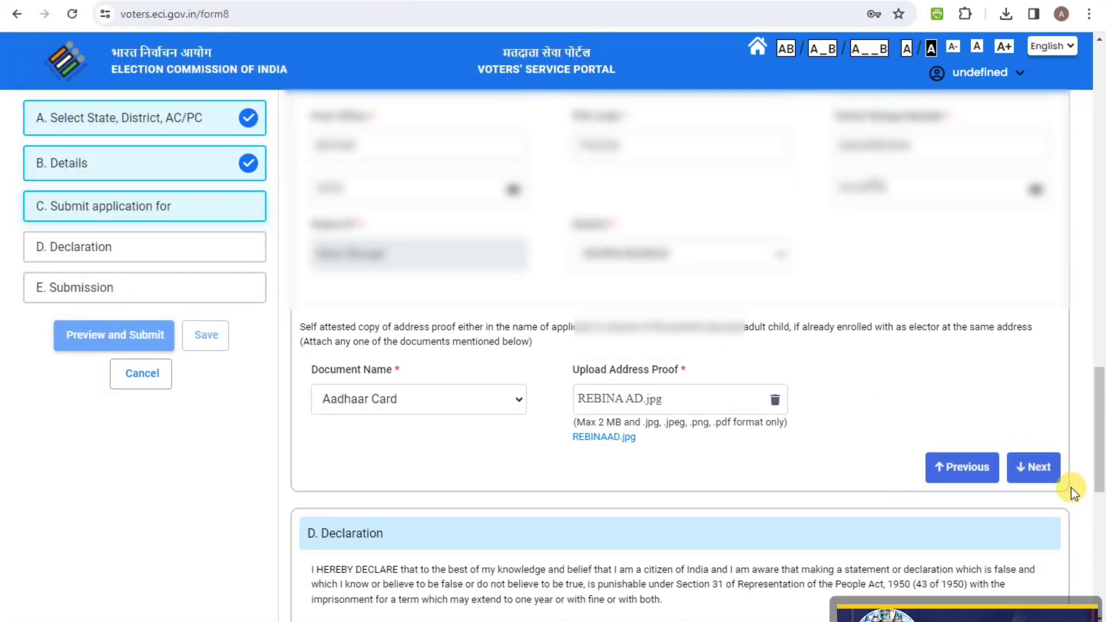
Go to the declaration and enter the place of application.
left_click(1040, 468)
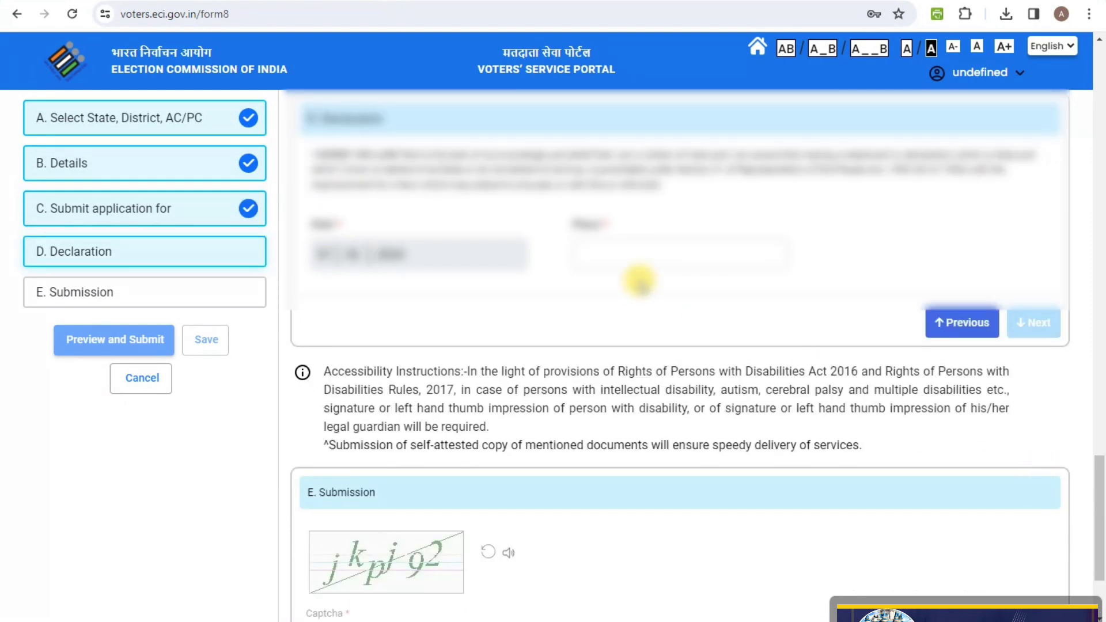
left_click(634, 258)
type("hyd")
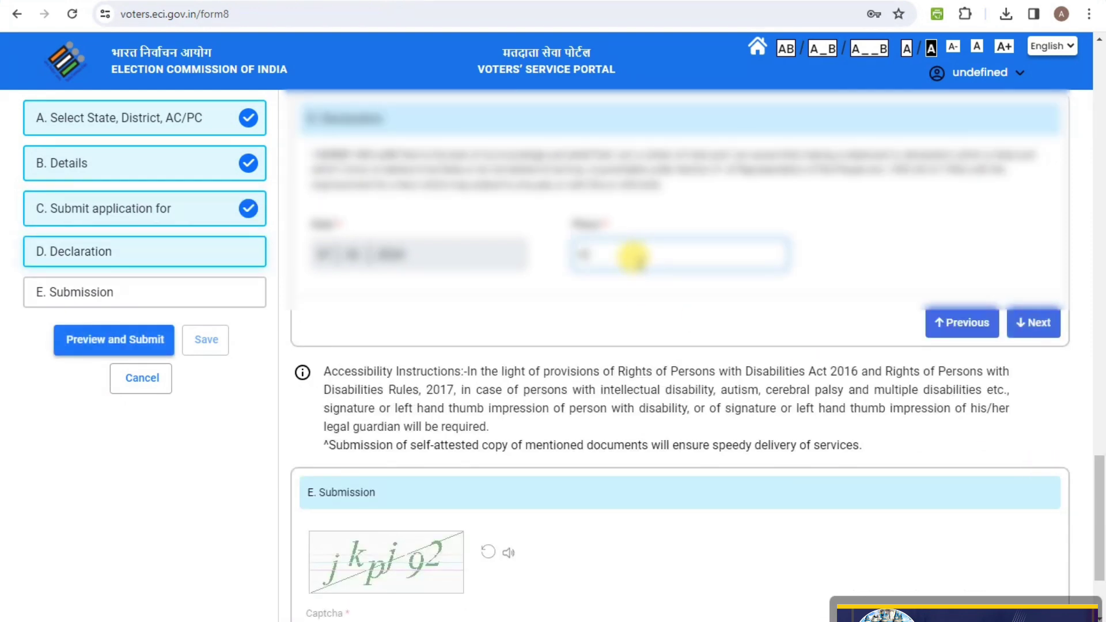
type("era")
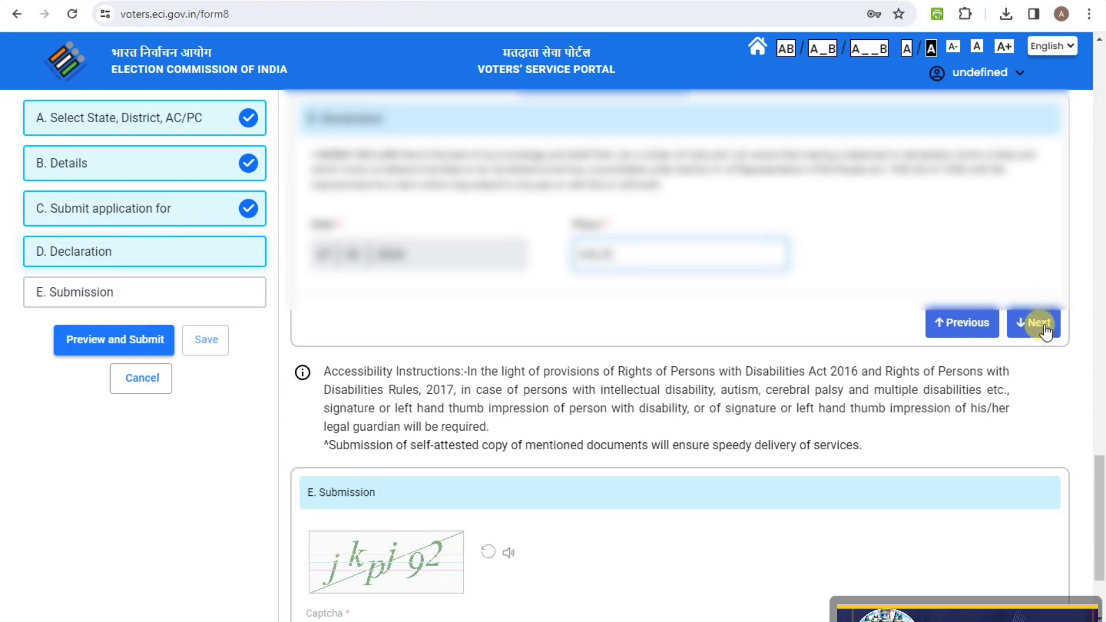
Move on to Submission and type the displayed captcha code.
left_click(1037, 324)
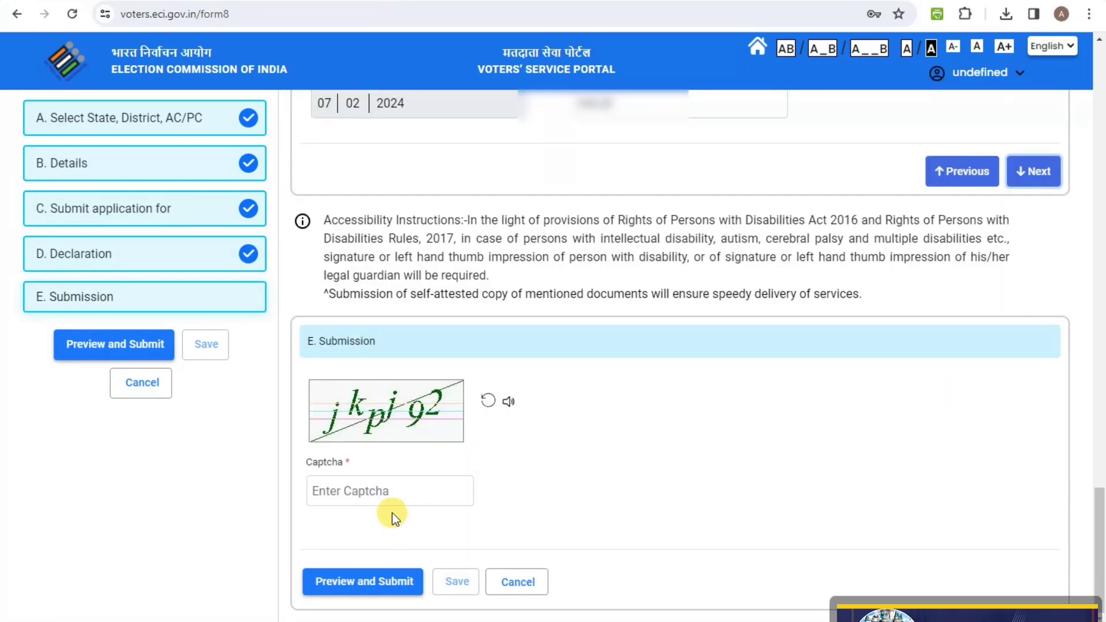
left_click(388, 495)
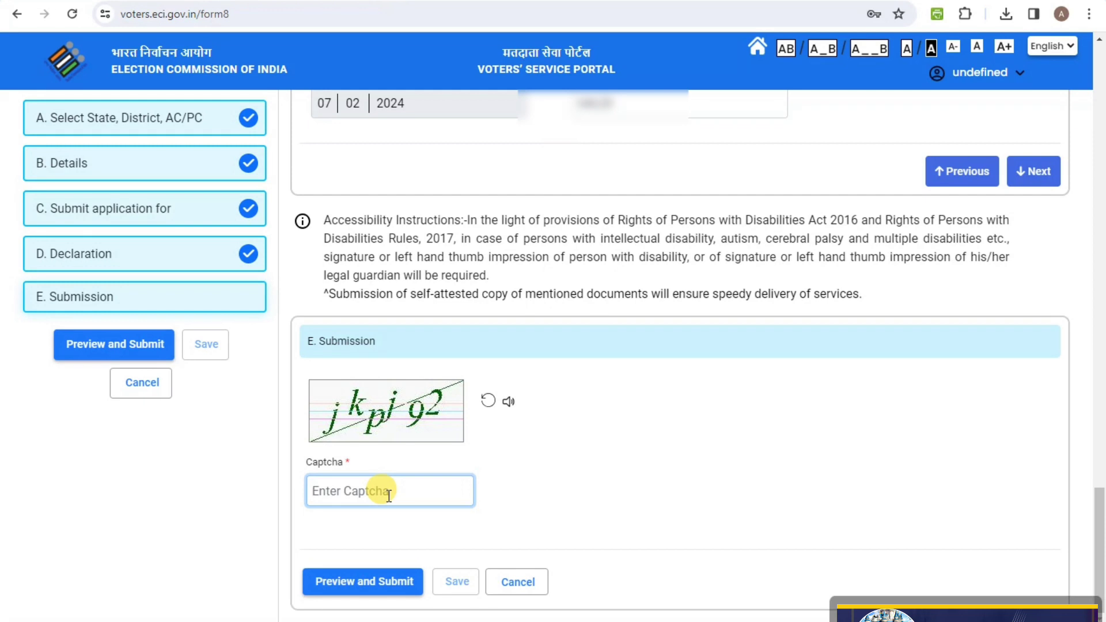
type("bqnr21")
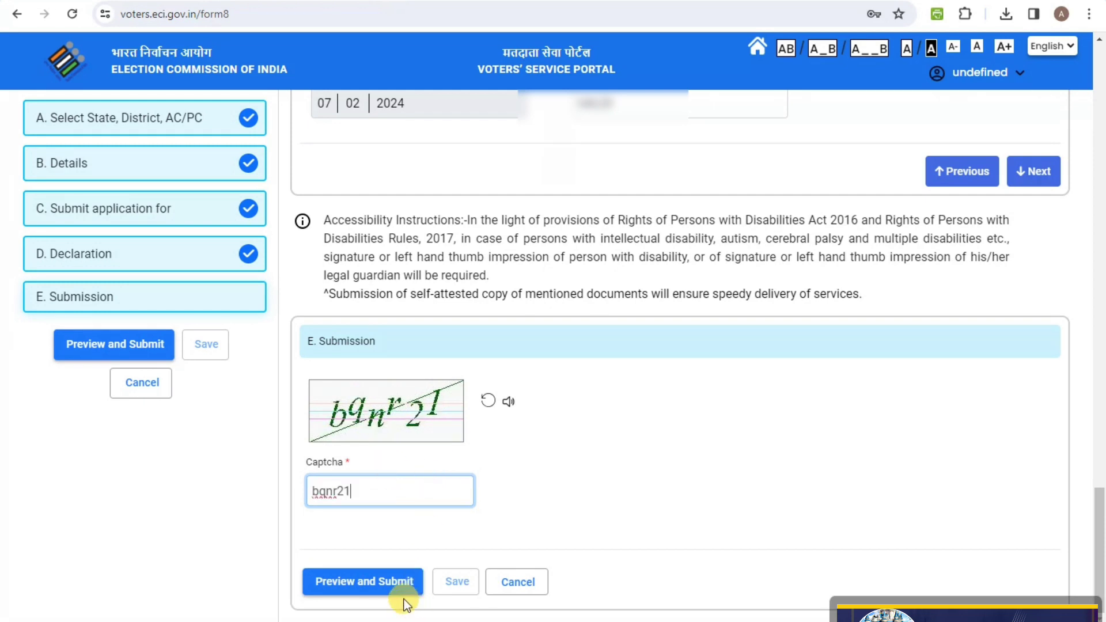
Preview the Form 8 application, then submit it and confirm with Yes.
left_click(383, 585)
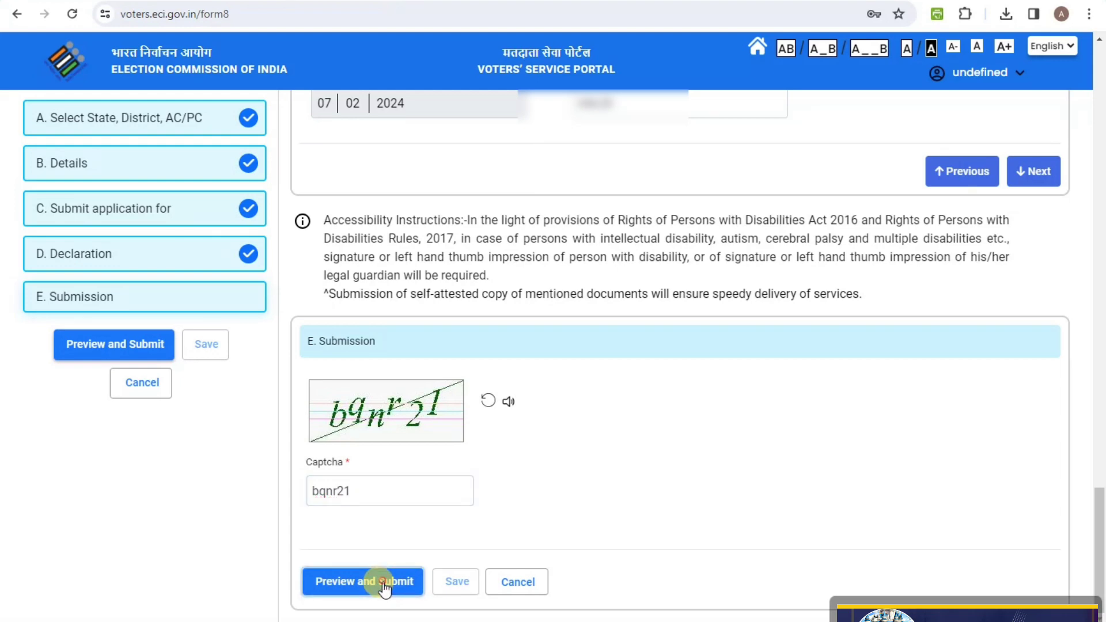
scroll(505, 336, "down", 8)
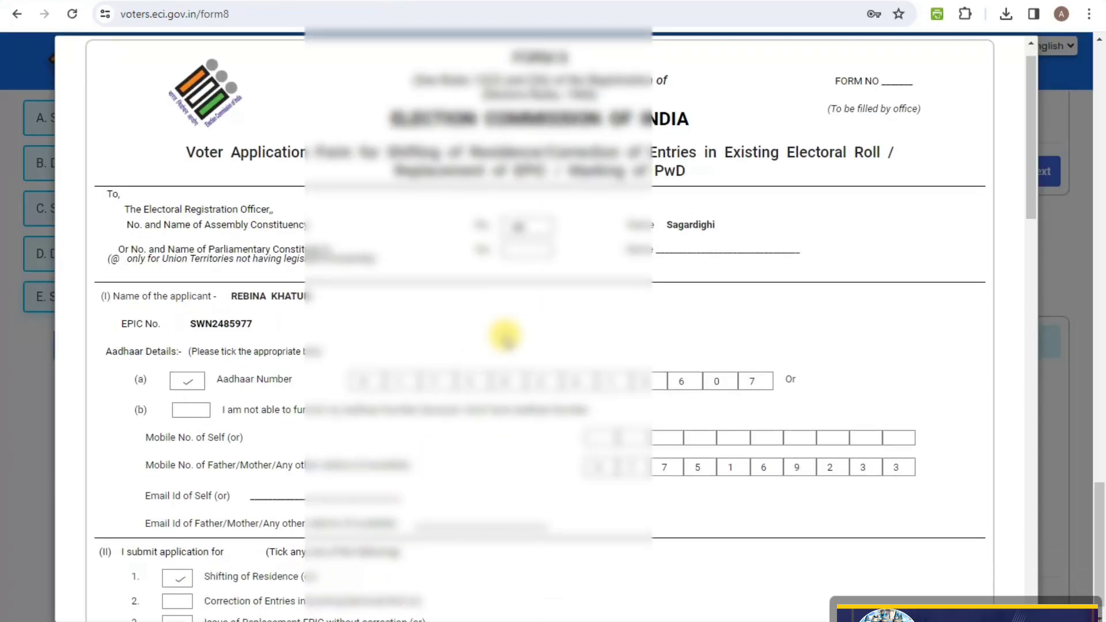
scroll(506, 337, "down", 10)
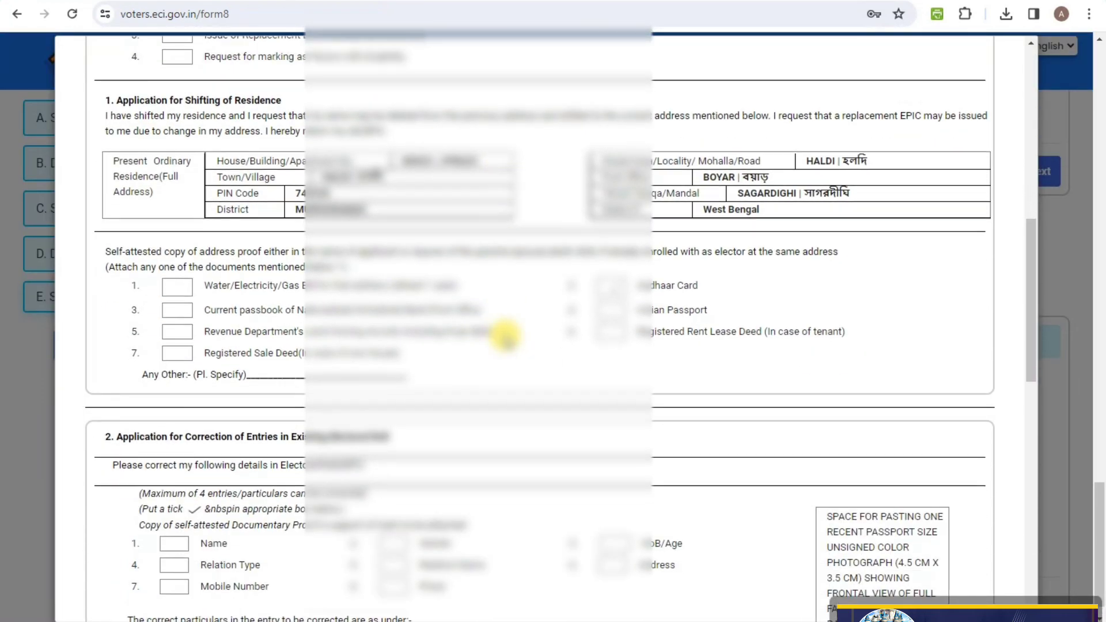
scroll(505, 337, "down", 7)
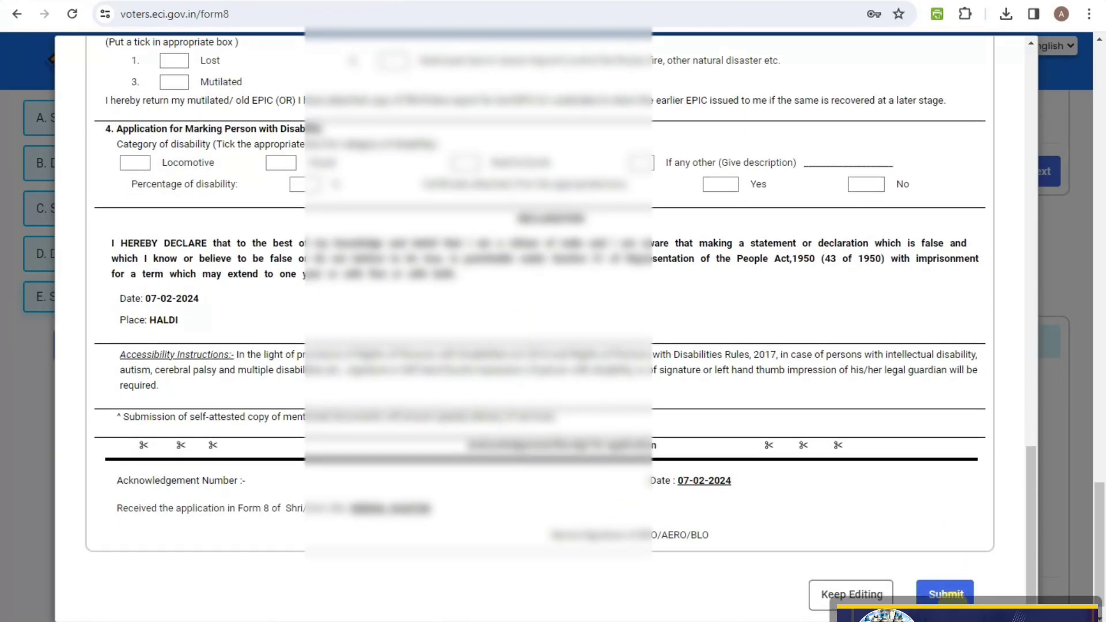
left_click(953, 599)
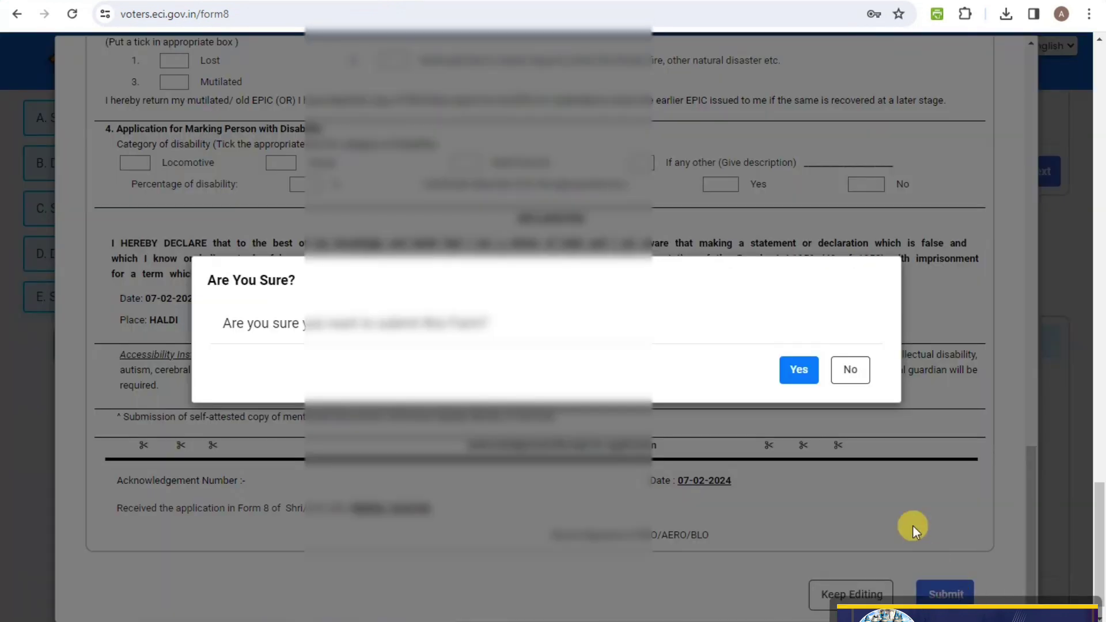
left_click(807, 378)
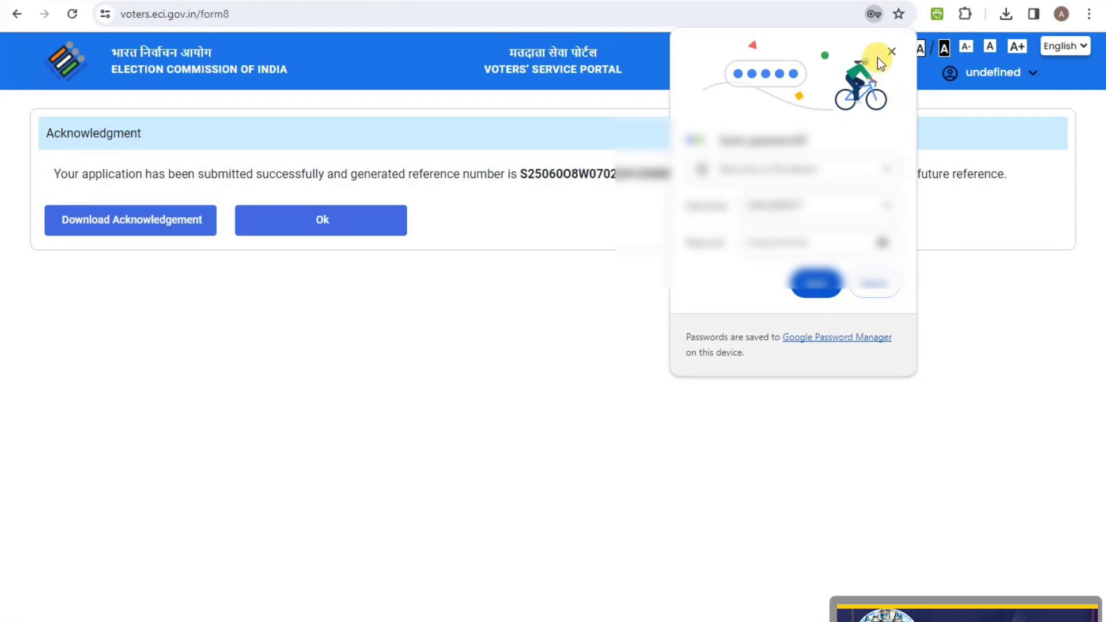
Dismiss Chrome's save-password bubble and download the Form 8 acknowledgement as a 682 KB PDF.
left_click(891, 51)
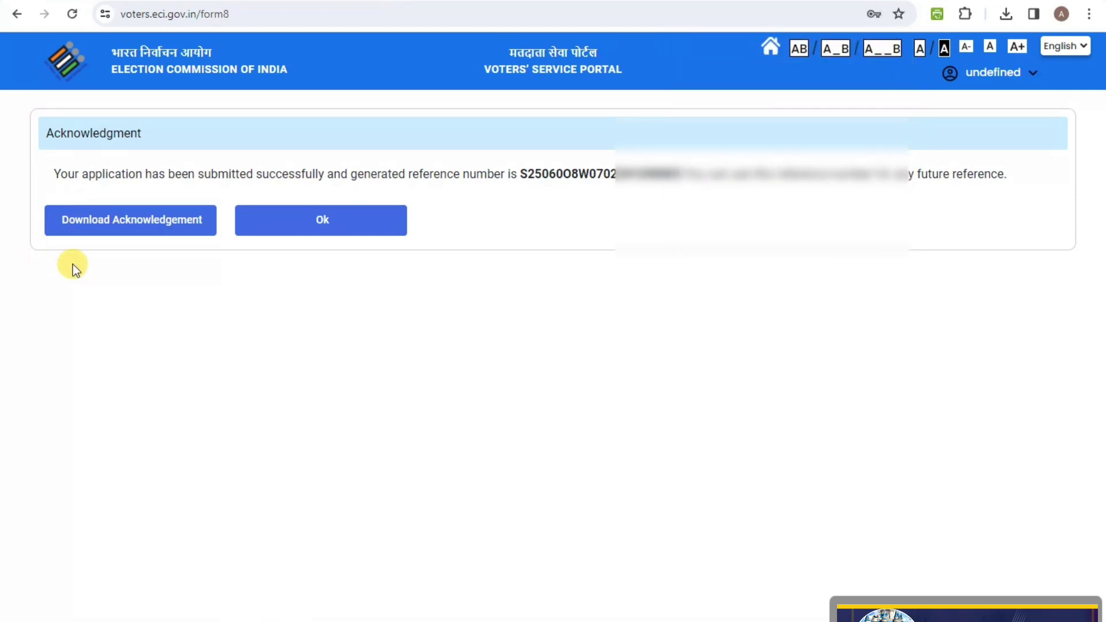
left_click(121, 227)
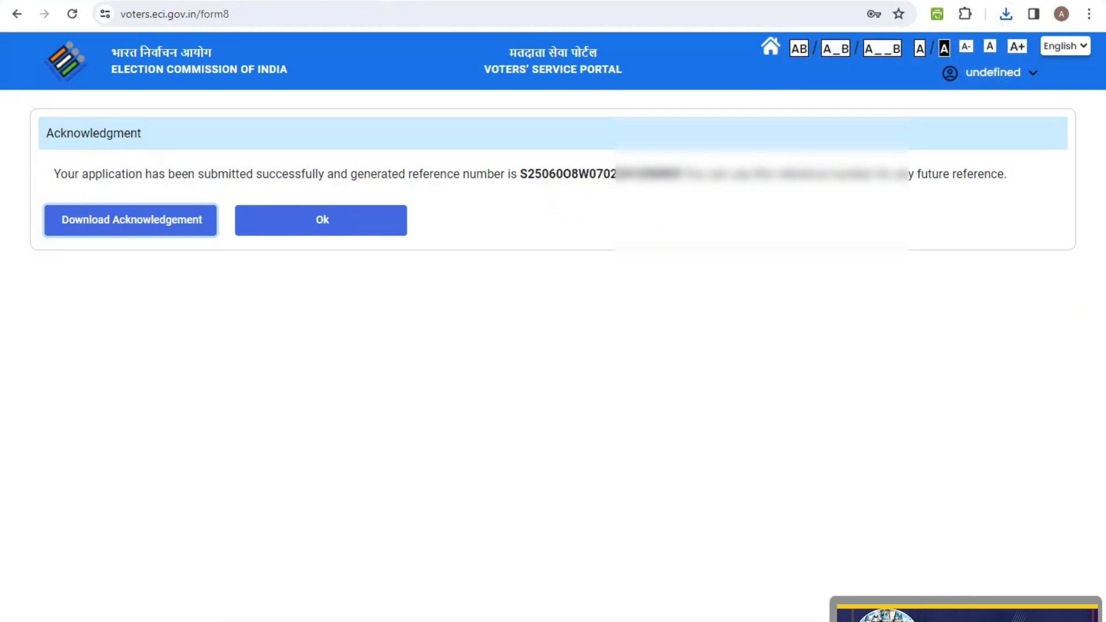
left_click(630, 621)
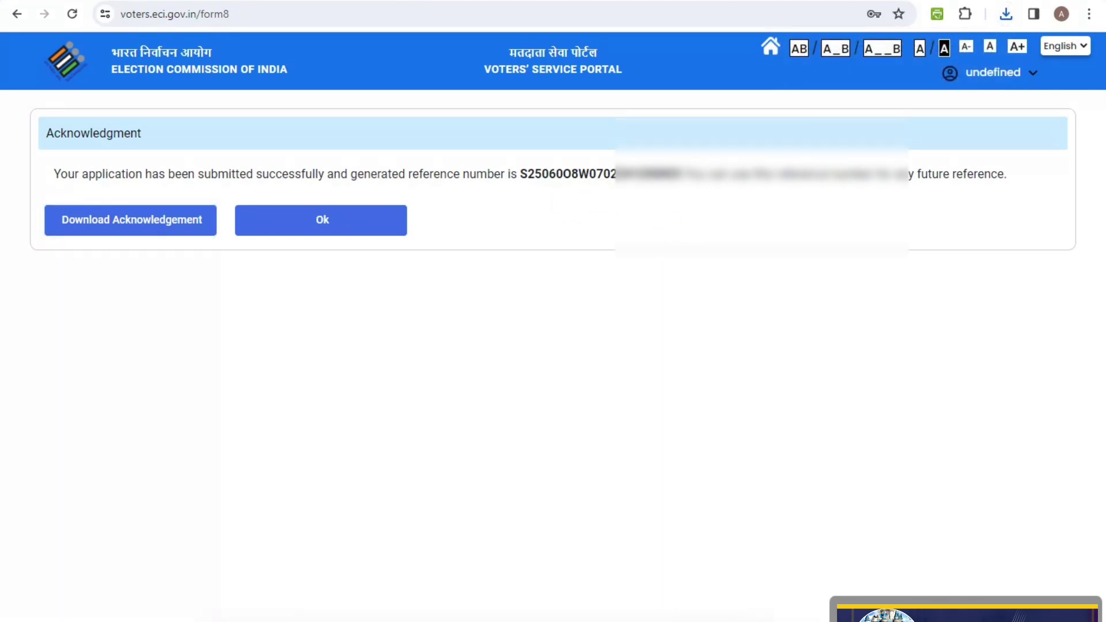